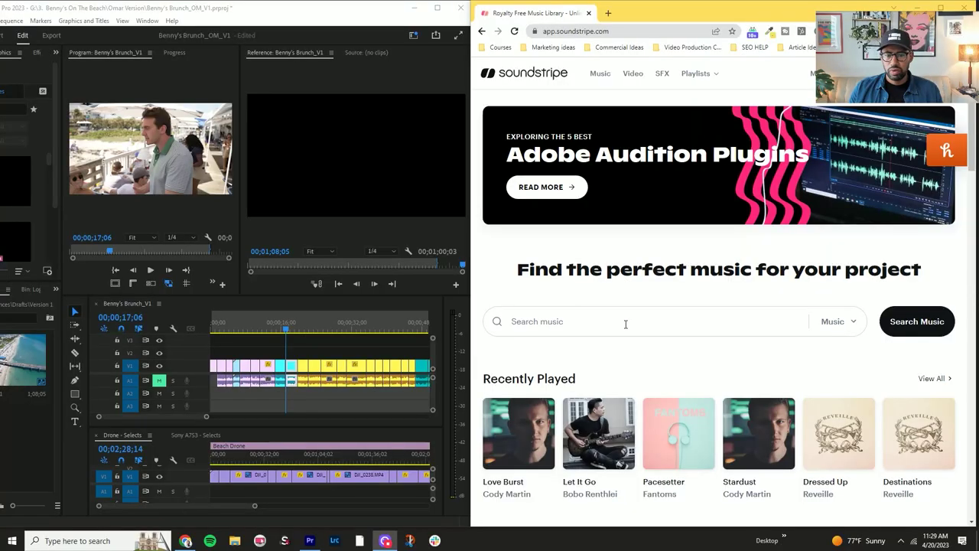
Search Soundstripe music for 'beach vibes'.
scroll(625, 323, "down", 3)
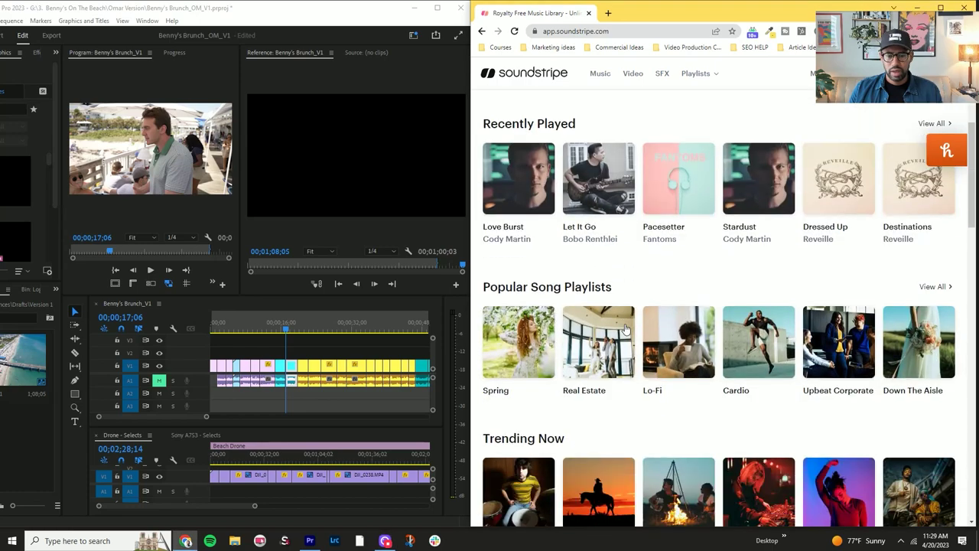
scroll(625, 327, "down", 2)
scroll(607, 324, "up", 5)
left_click(608, 323)
type("beac")
type("h vib")
type("es")
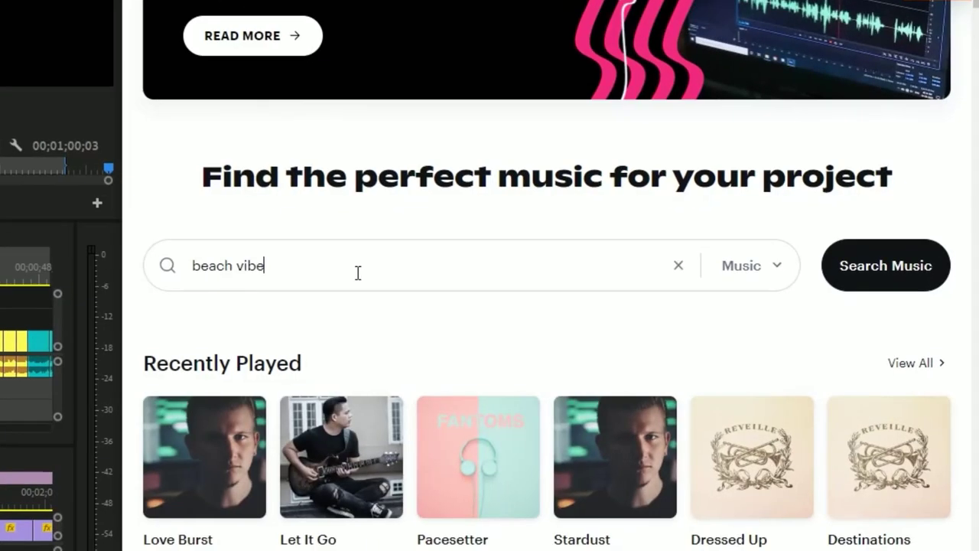
key("Return")
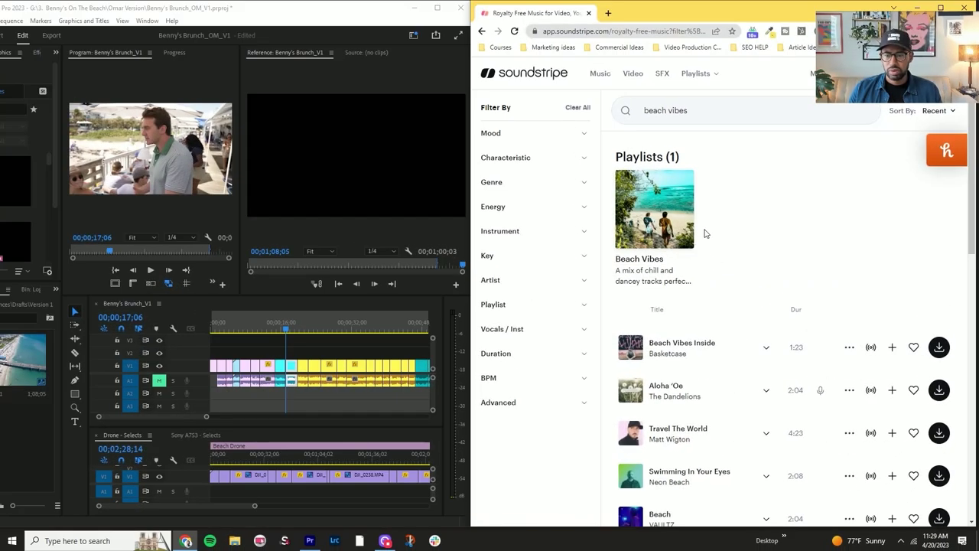
Preview Beach Vibes Inside, Aloha 'Oe and Summer Love from the results.
left_click(631, 348)
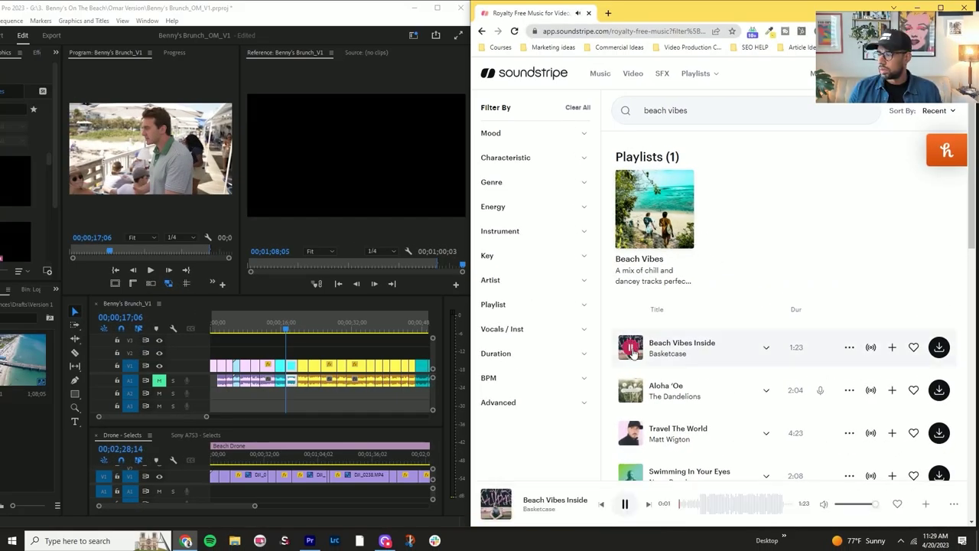
left_click(631, 348)
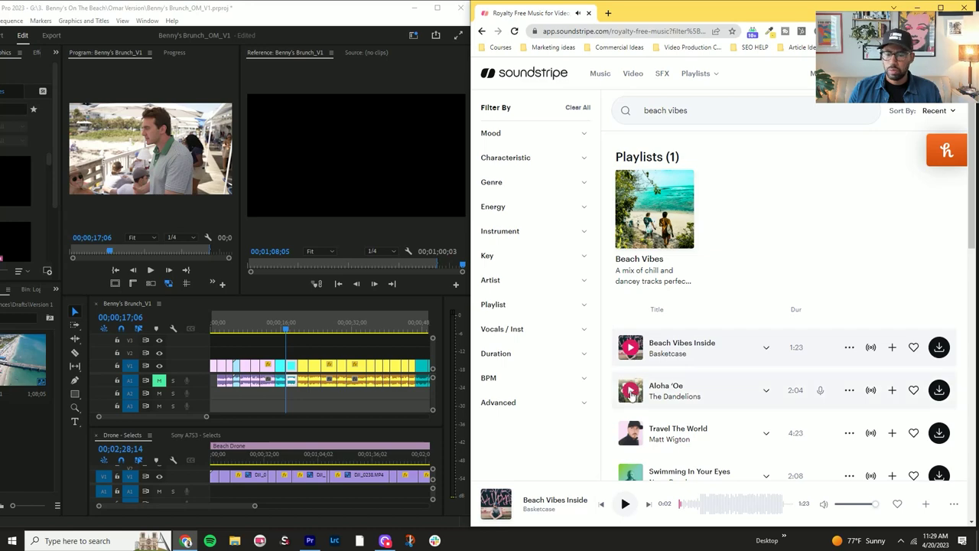
left_click(632, 391)
scroll(631, 383, "down", 3)
left_click(631, 358)
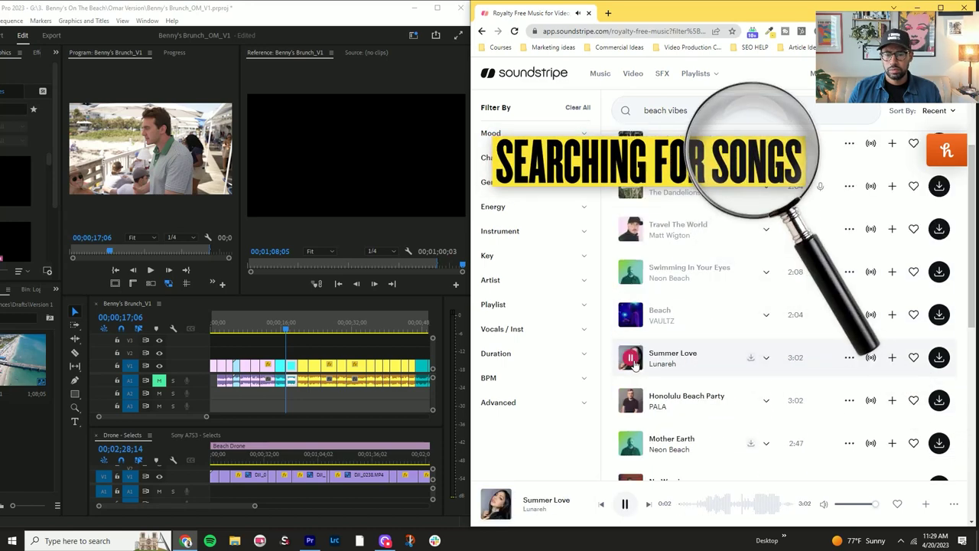
left_click(631, 358)
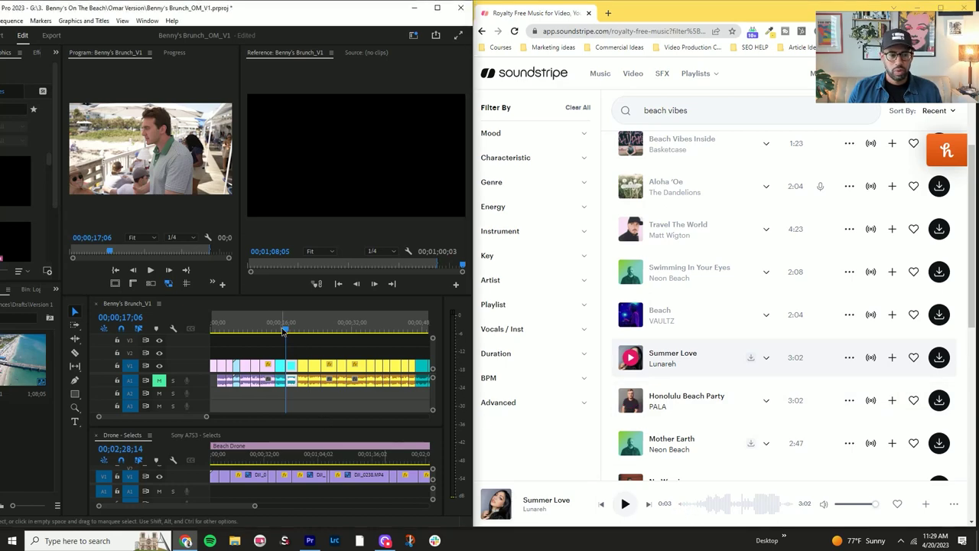
Play the Premiere edit from the start with Summer Love, then pause the preview.
left_click_drag(267, 329, 203, 333)
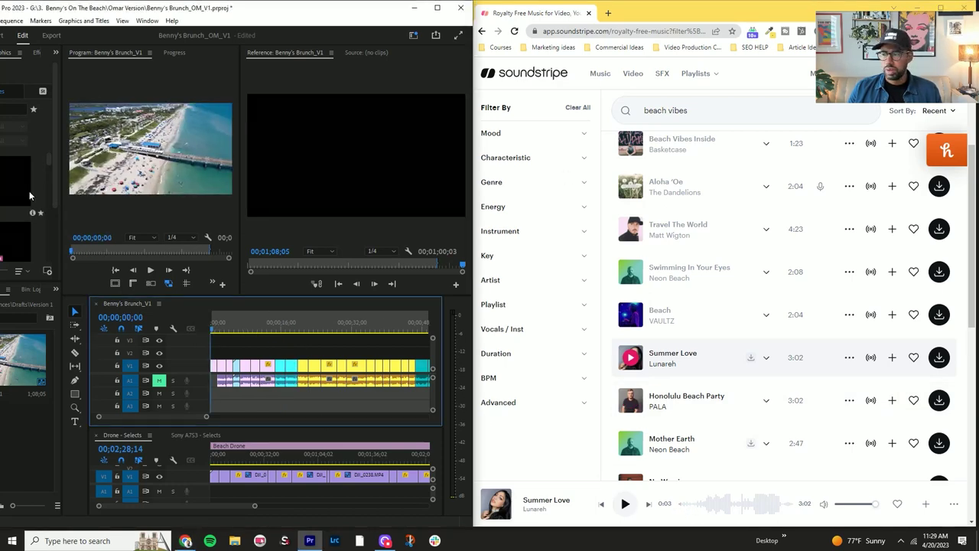
key("space")
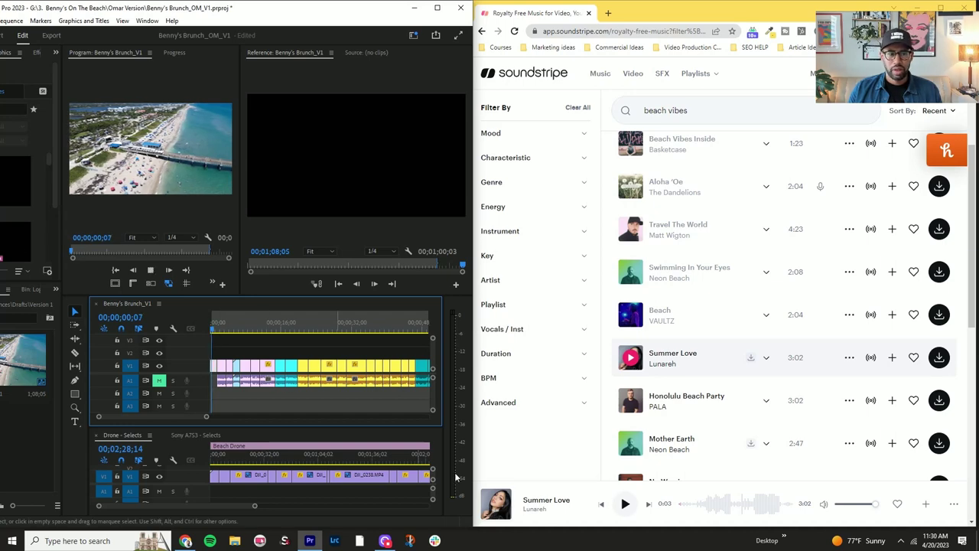
left_click(624, 505)
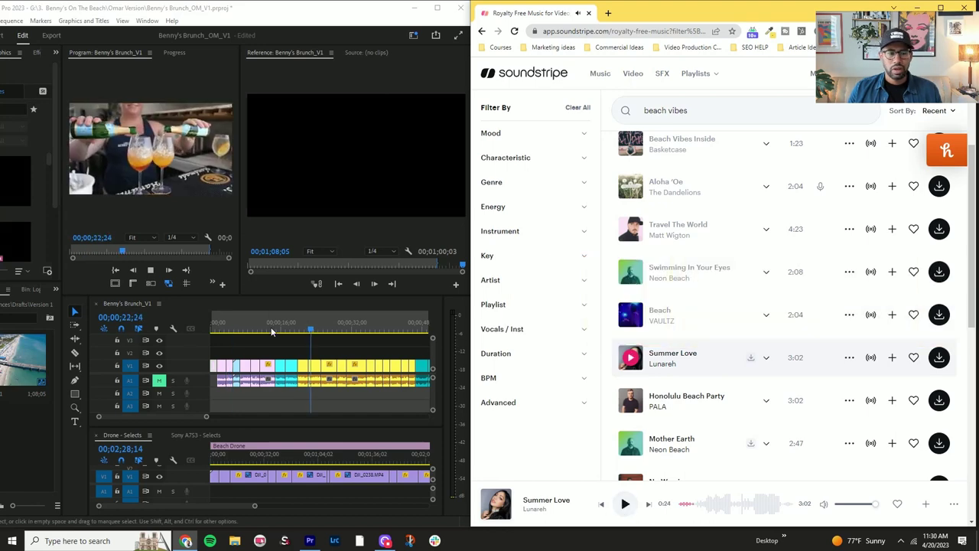
left_click(312, 330)
left_click_drag(313, 331, 310, 330)
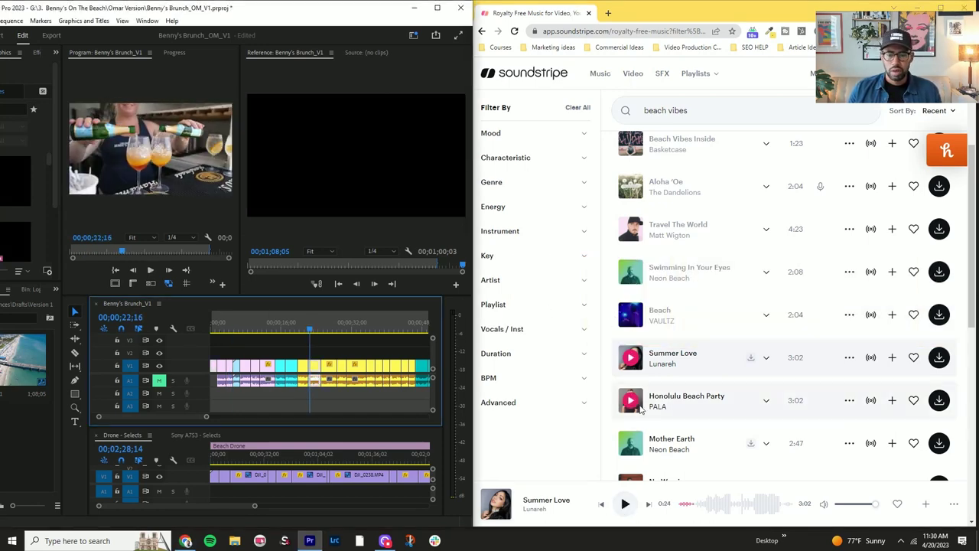
Audition Honolulu Beach Party, Beach Babes, Hands Up, Buttercup! and Piña Colada against the playing edit.
left_click(630, 404)
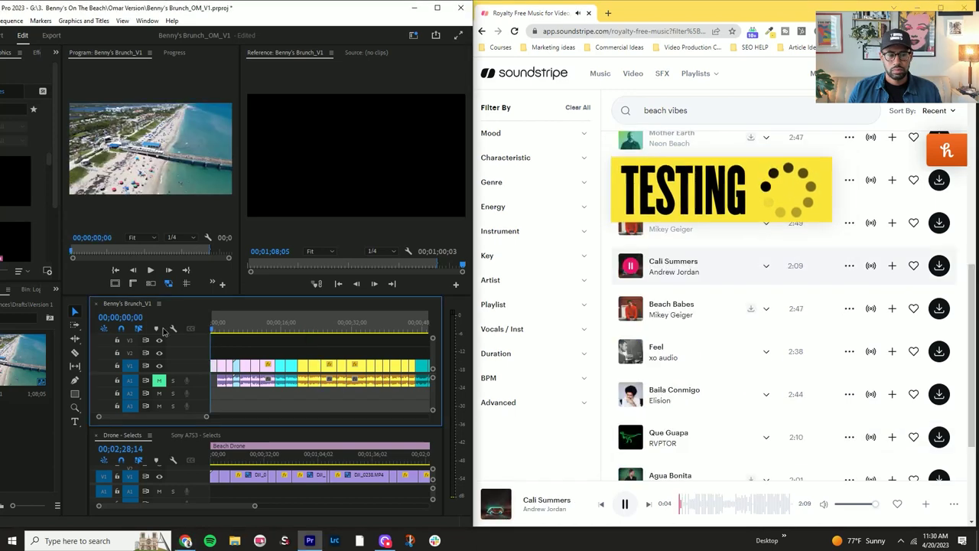
key("space")
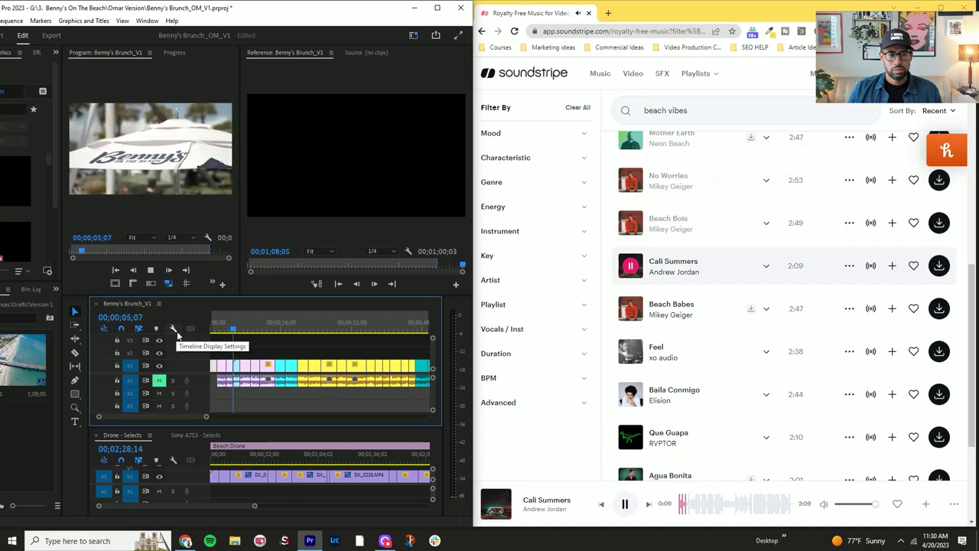
left_click(631, 309)
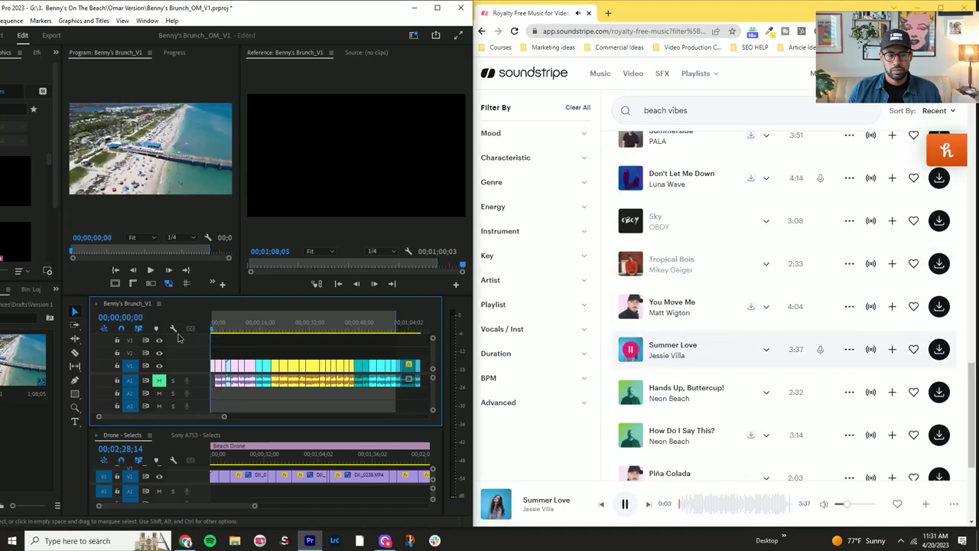
key("space")
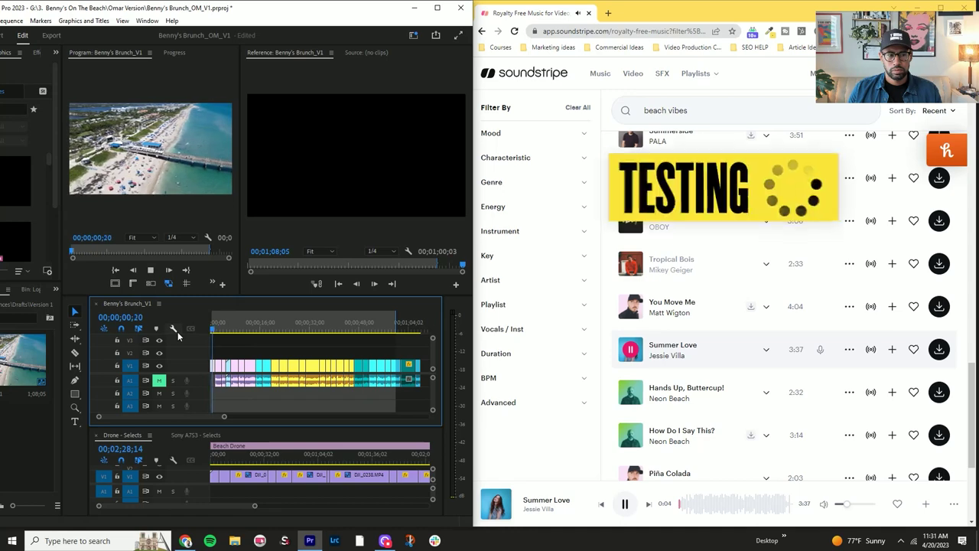
left_click(631, 392)
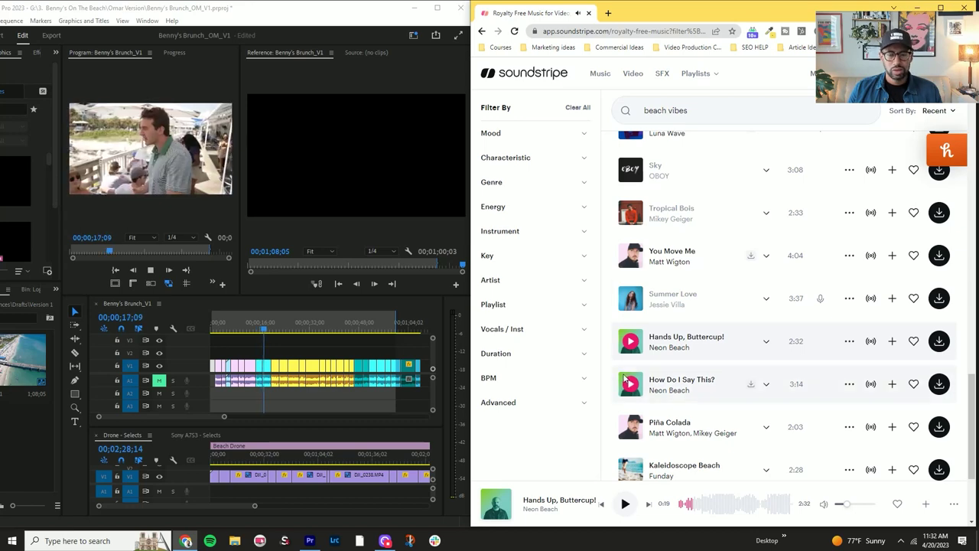
left_click(630, 427)
left_click(215, 336)
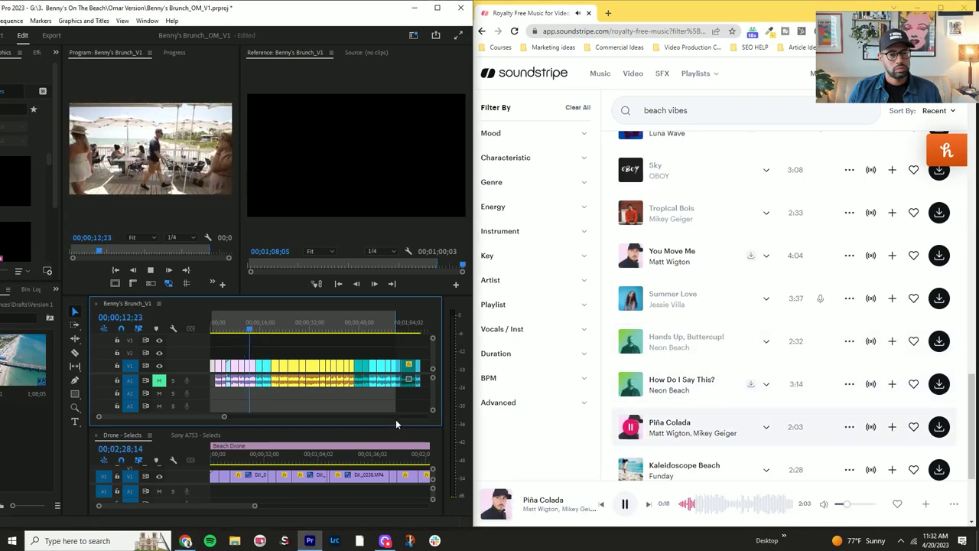
Pause Piña Colada, then preview Kaleidoscope Beach and Sunshine Sally.
left_click(692, 407)
scroll(693, 407, "down", 1)
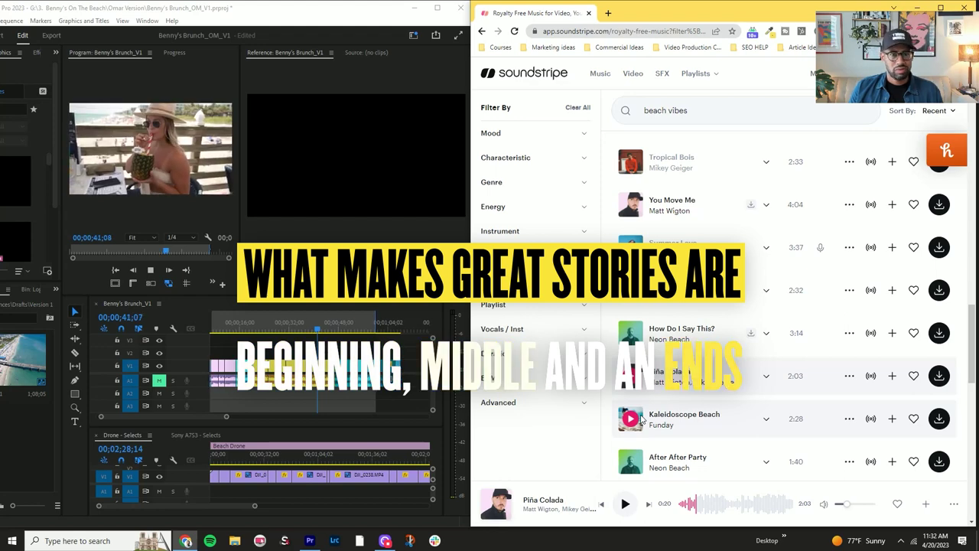
left_click(631, 418)
scroll(629, 308, "down", 2)
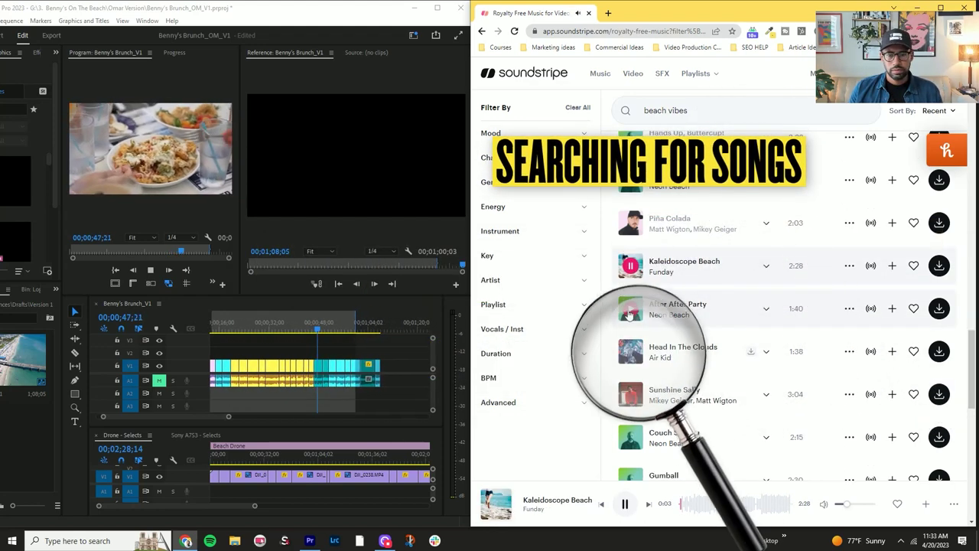
scroll(629, 310, "down", 1)
left_click(630, 294)
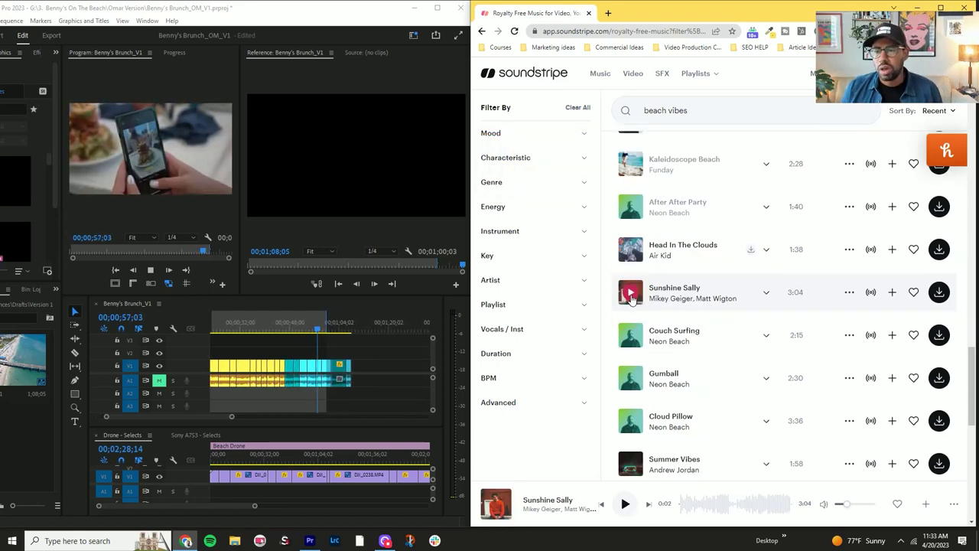
scroll(630, 296, "down", 10)
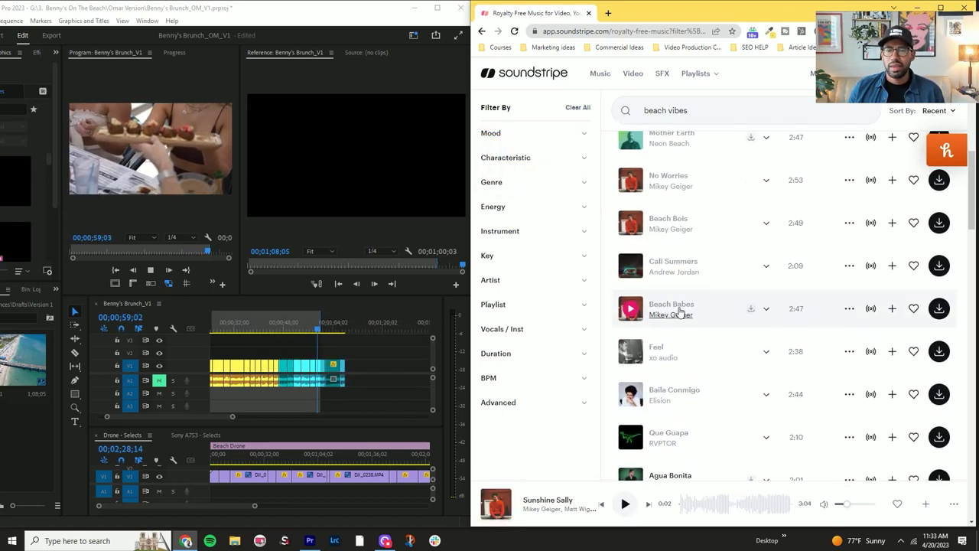
scroll(679, 312, "up", 10)
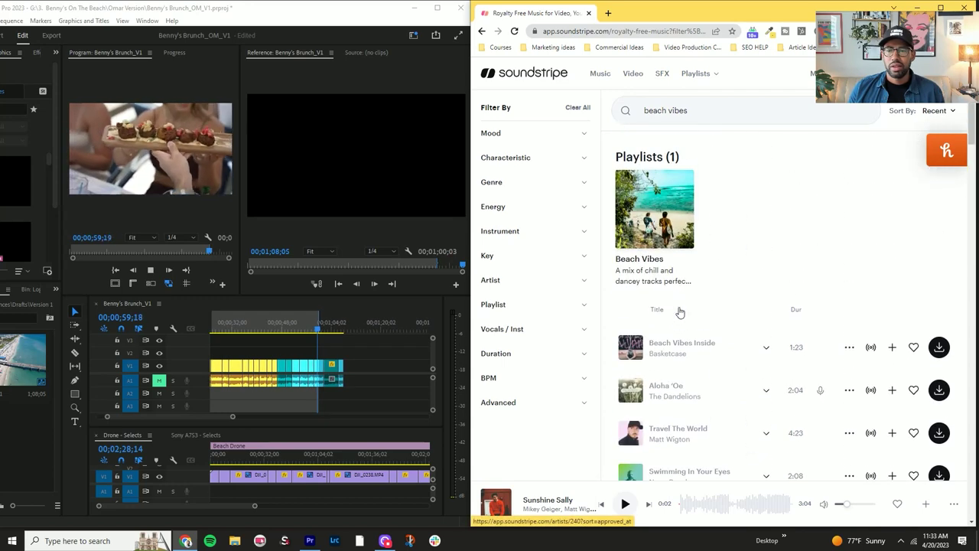
Filter to the Beach Vibes playlist, preview Travel The World and Swimming In Your Eyes, and pause No Worries.
left_click(641, 265)
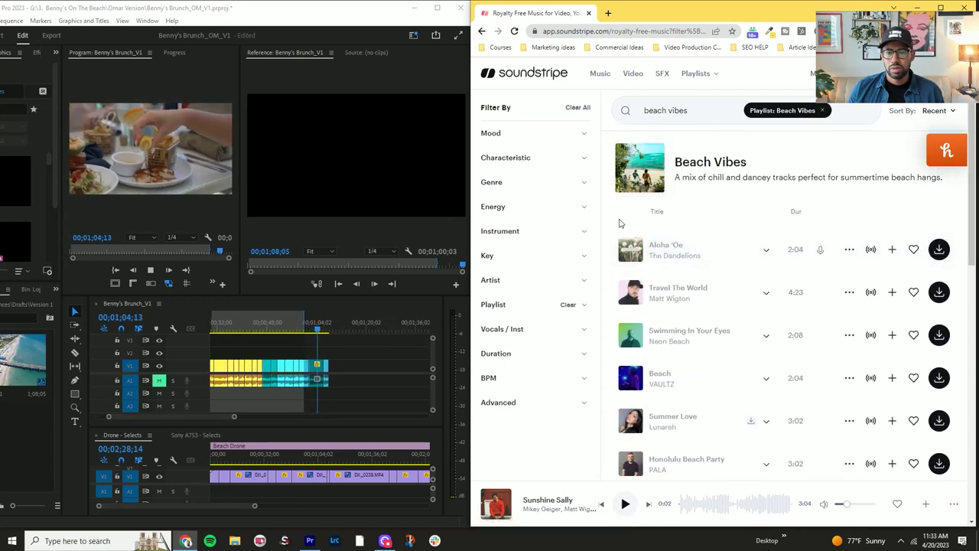
left_click(630, 293)
left_click(632, 337)
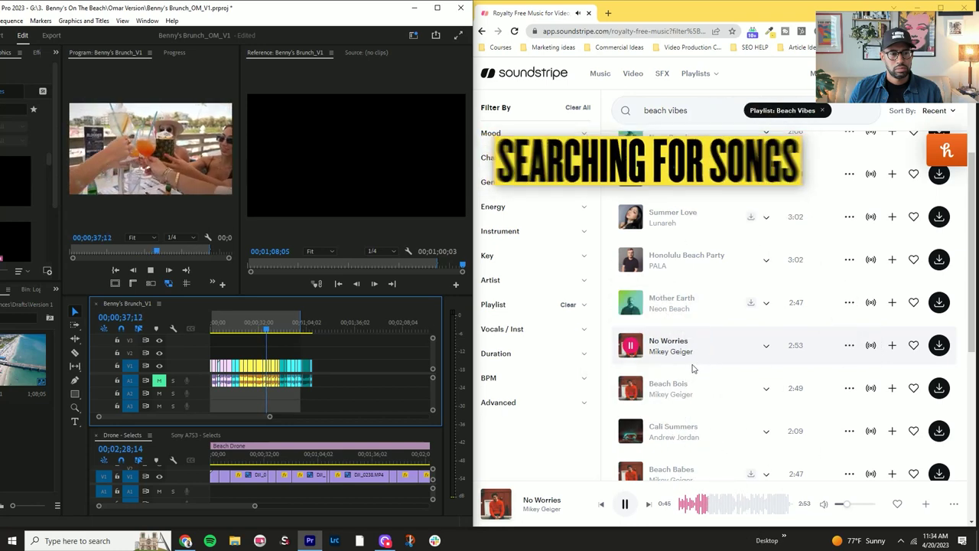
left_click(630, 345)
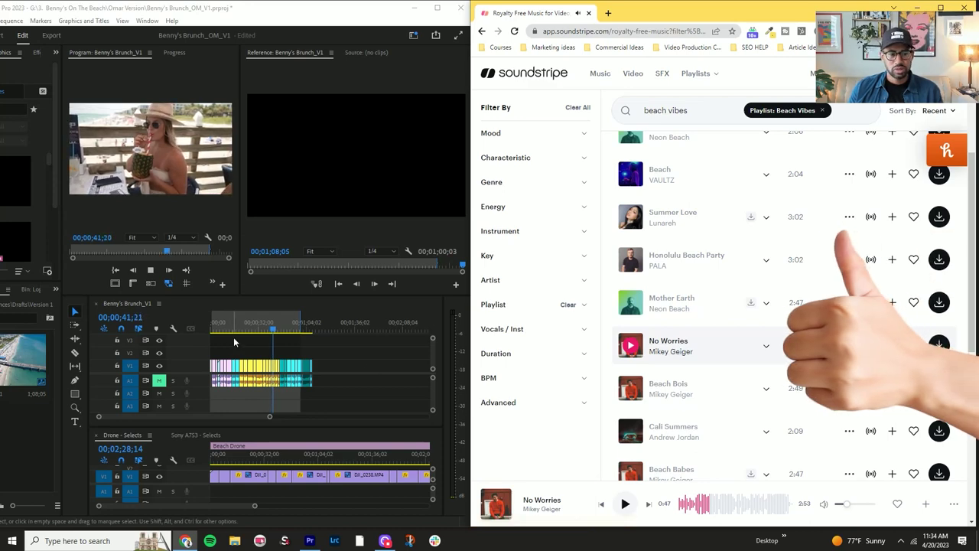
Expand No Worries' alternate versions and preview the full-length 2:53 instrumental.
left_click(274, 329)
left_click(766, 346)
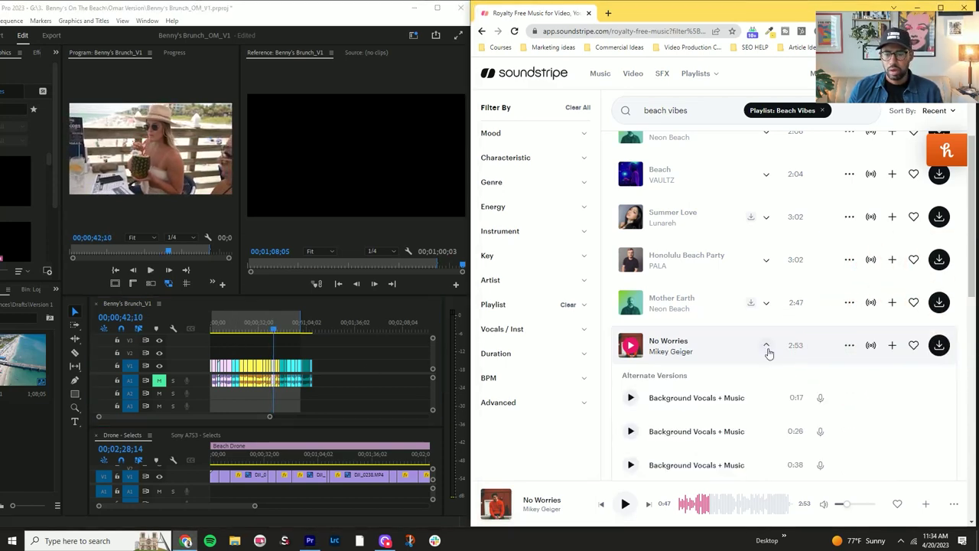
scroll(731, 349, "down", 1)
scroll(730, 350, "down", 2)
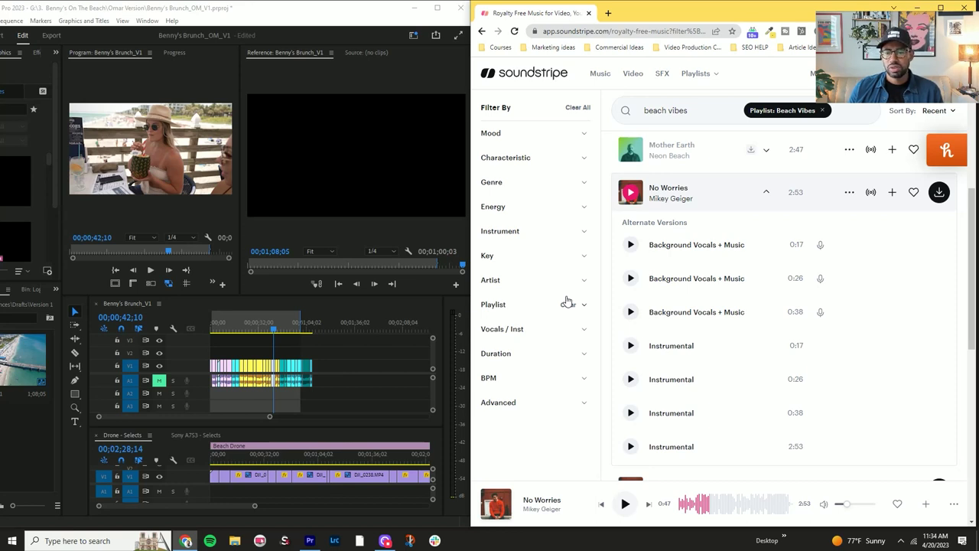
left_click(631, 447)
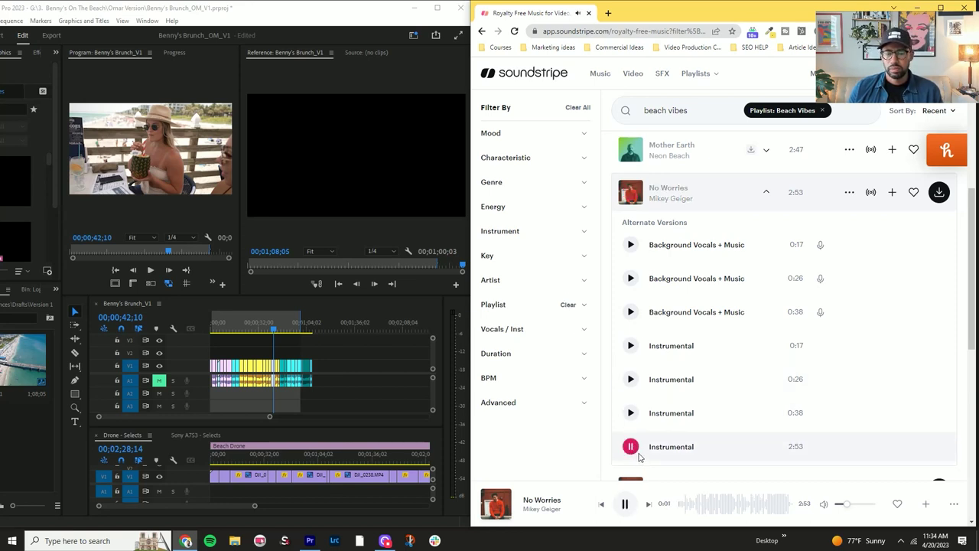
scroll(639, 429, "down", 1)
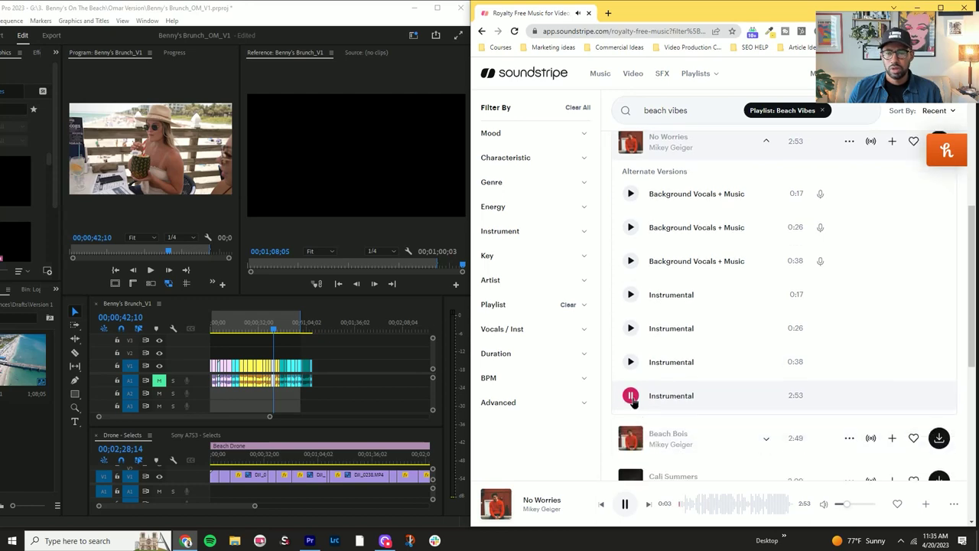
left_click(632, 396)
scroll(634, 390, "up", 2)
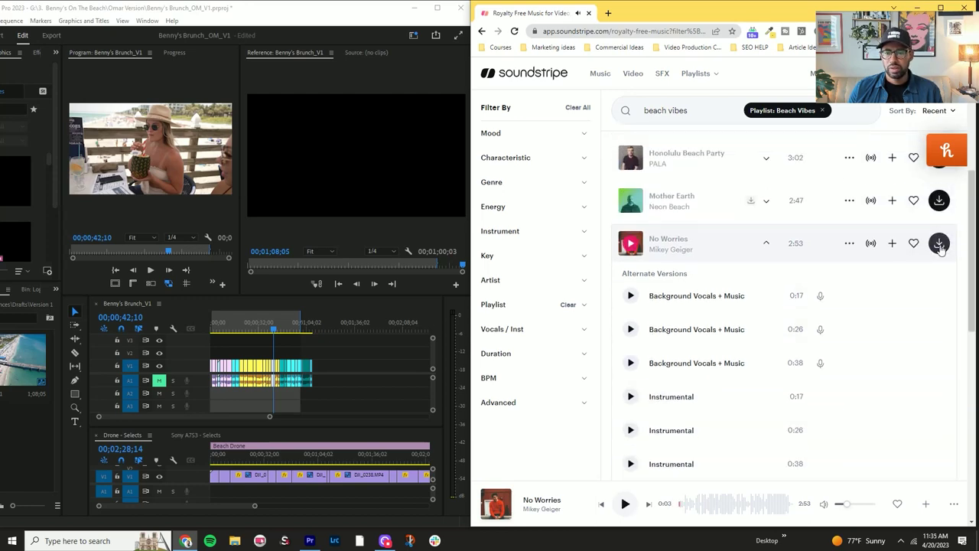
Choose the WAV download of No Worries' 2:53 instrumental.
left_click(940, 243)
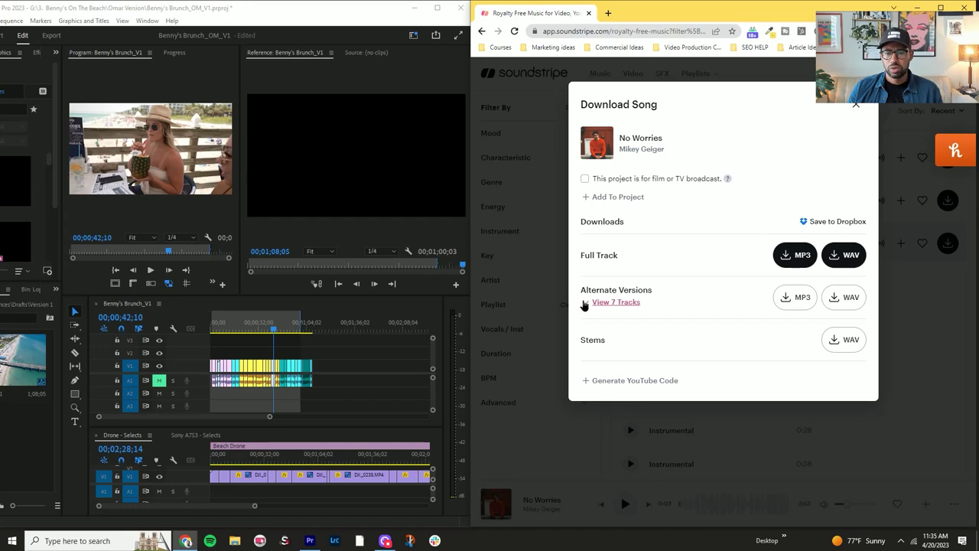
left_click(585, 303)
scroll(589, 367, "down", 3)
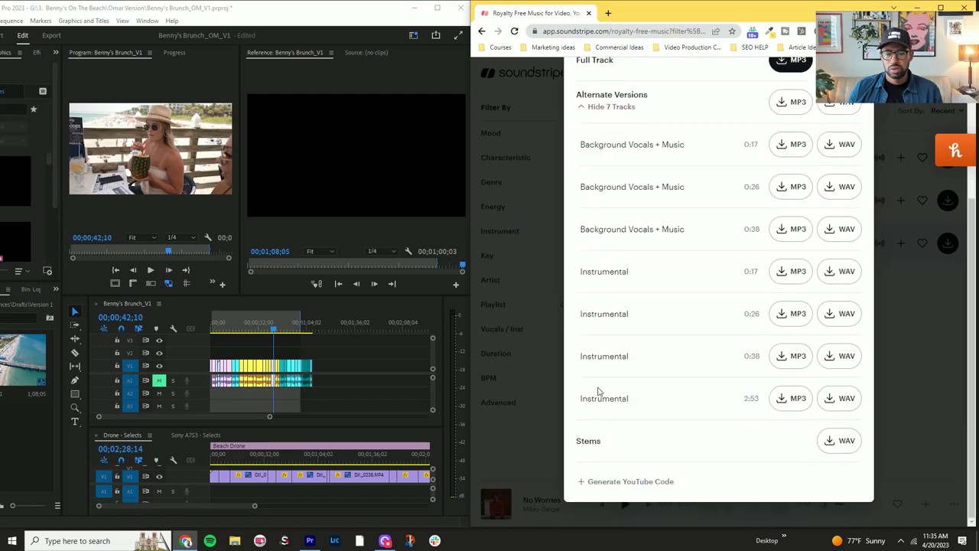
left_click(841, 399)
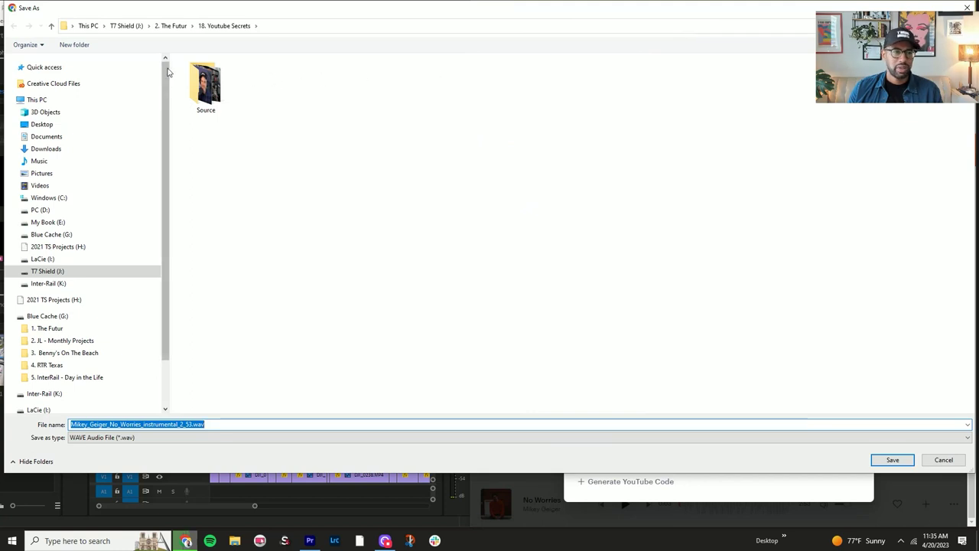
Go to T7 Shield (J:) > 3. Social Circle > Benny's On The Beach and create an 'Assets' folder.
left_click(127, 26)
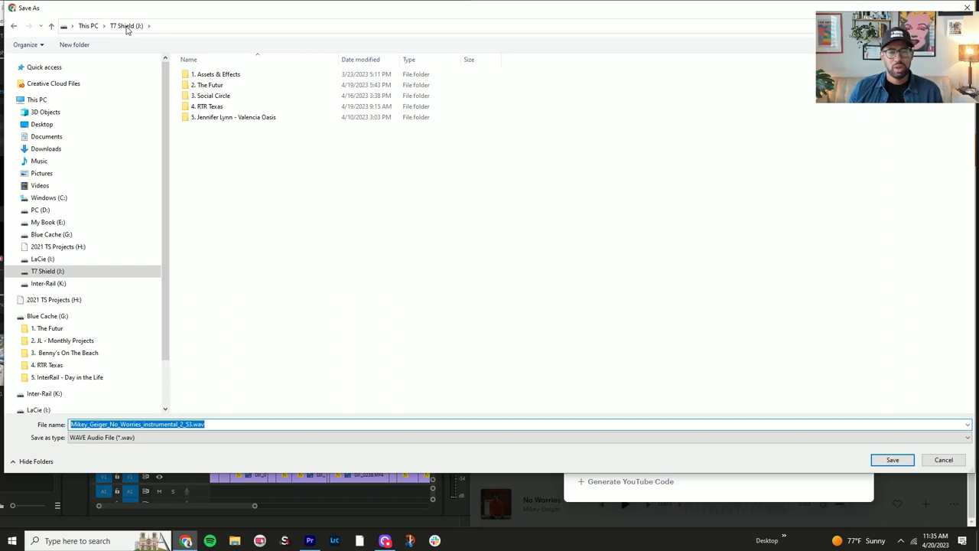
double_click(213, 97)
double_click(210, 76)
right_click(200, 113)
mouse_move(247, 222)
left_click(329, 221)
type("Ass")
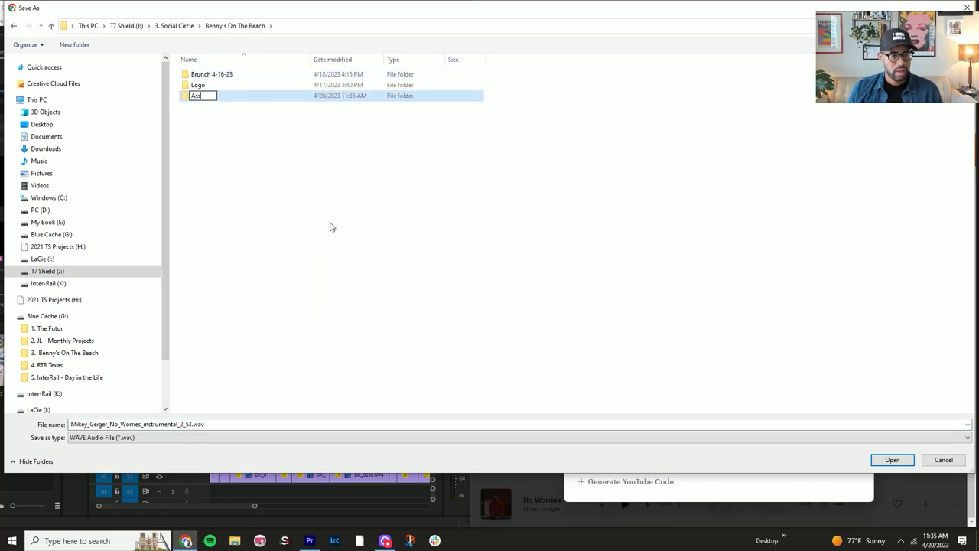
type("ets")
key("Return")
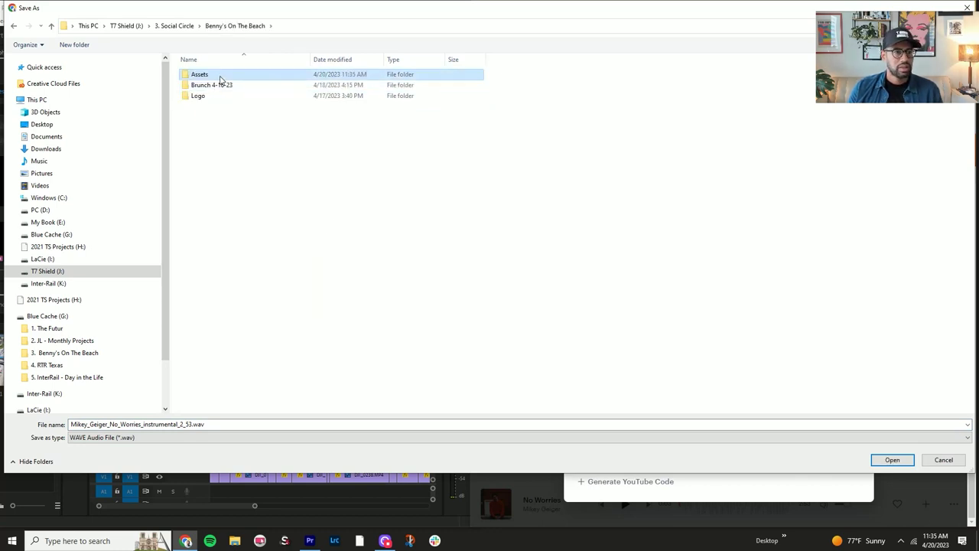
Create a 'Music' folder inside Assets.
double_click(221, 80)
right_click(215, 107)
mouse_move(279, 214)
left_click(342, 216)
type("Mus")
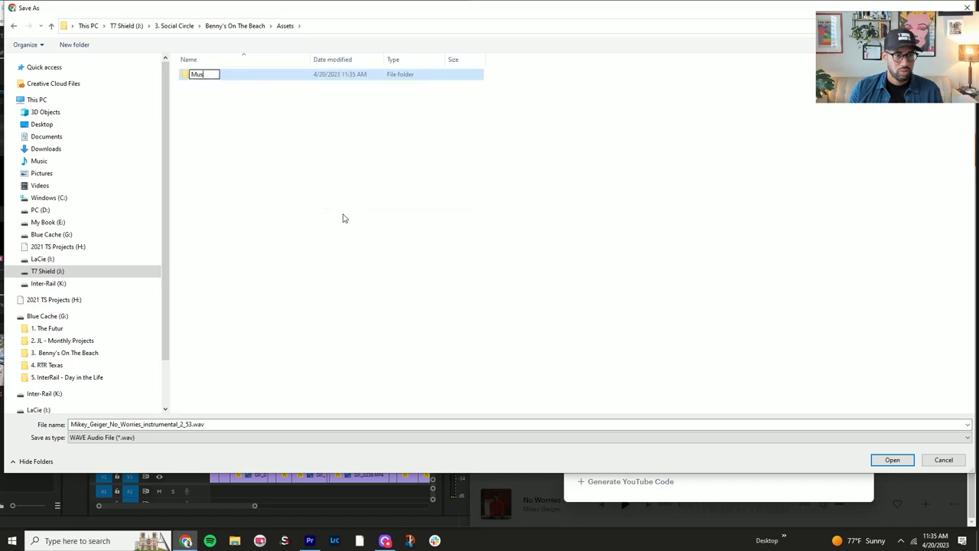
type("ic")
key("Return")
key("Return")
Save the WAV into Music and collapse the No Worries download and version lists.
left_click(892, 459)
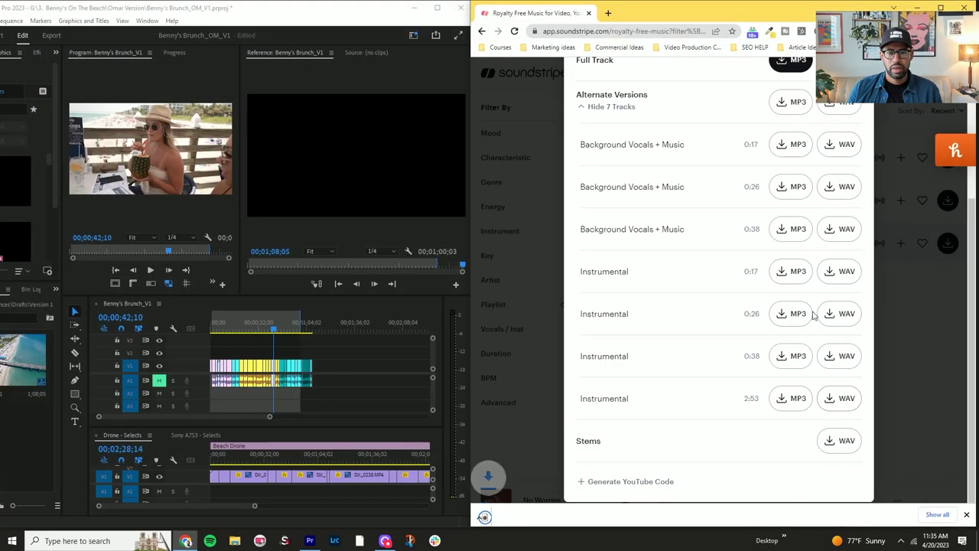
left_click(901, 241)
left_click(767, 244)
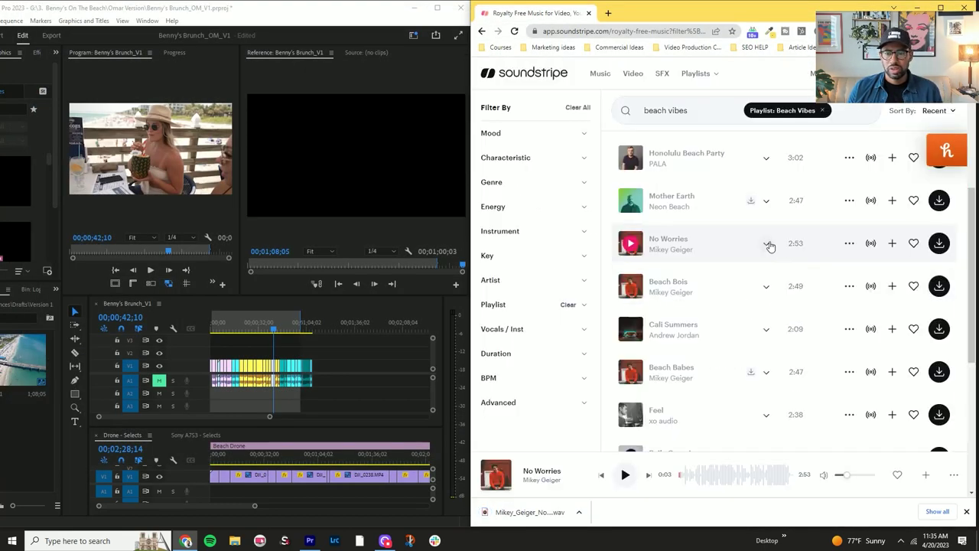
Preview Beach Bois while playing the Premiere edit from the start.
left_click(632, 289)
scroll(632, 289, "down", 1)
left_click(235, 335)
left_click(217, 331)
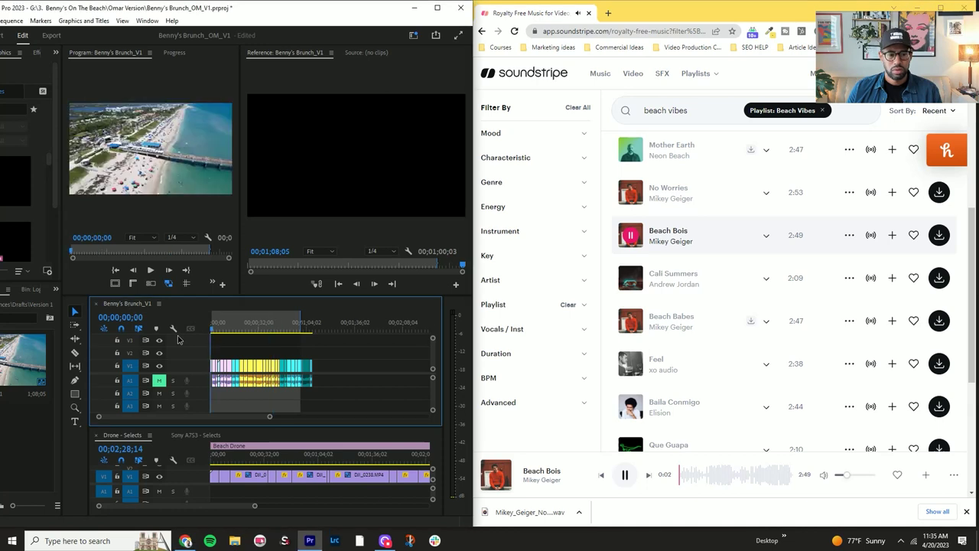
key("space")
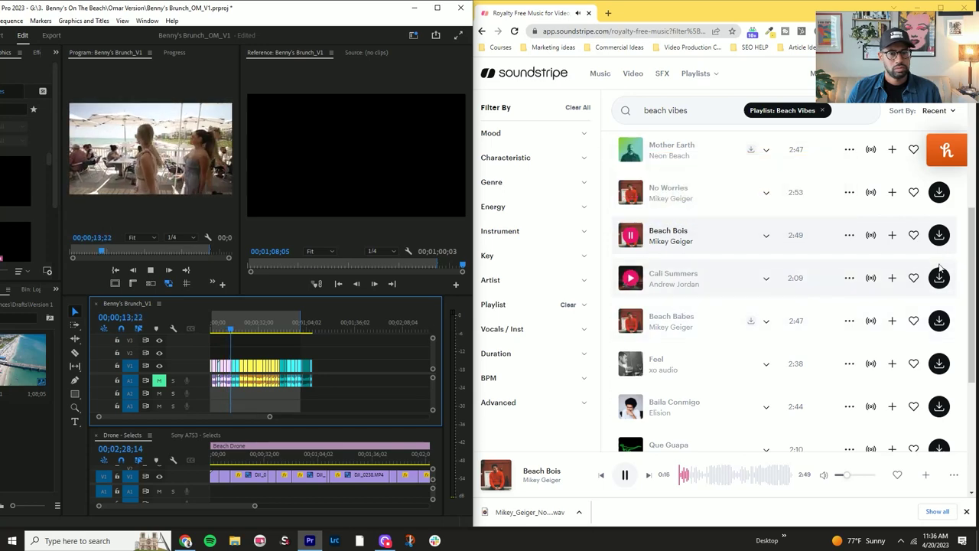
Preview Nobu On A Tuesday, San Diego Splash, Me Amas, Kingston Drop, Sea Grooves and Nine Mile, then remove the Beach Vibes filter.
scroll(646, 282, "down", 5)
left_click(631, 260)
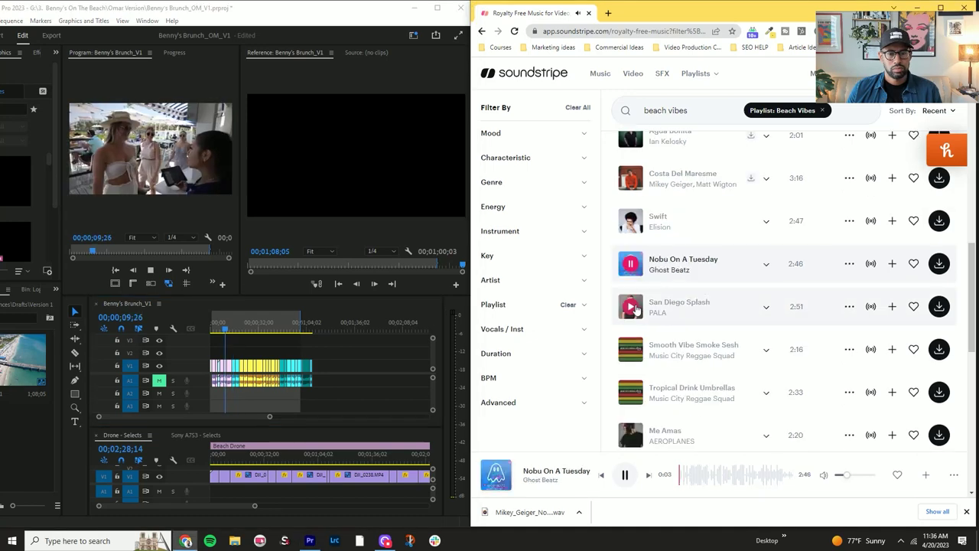
left_click(631, 303)
scroll(631, 303, "down", 1)
left_click(631, 385)
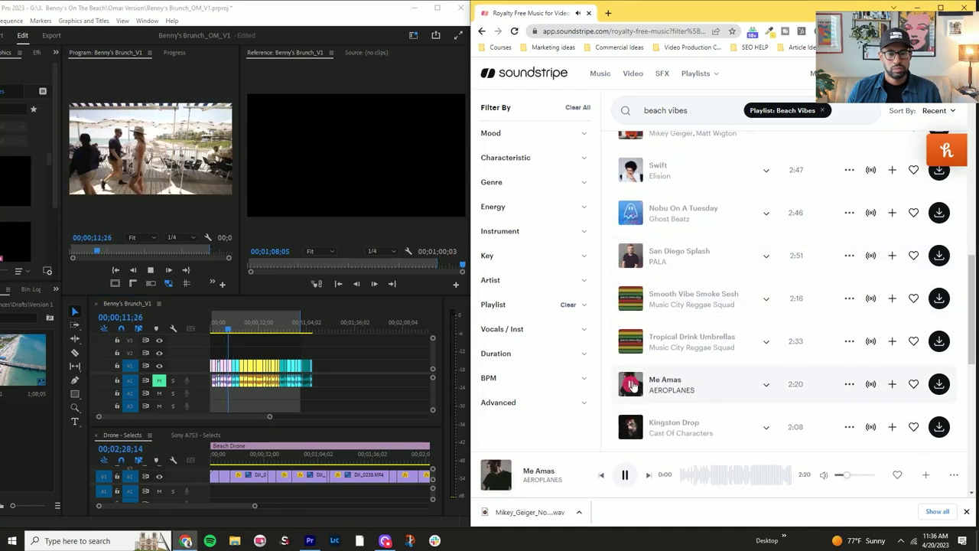
scroll(634, 383, "down", 1)
left_click(631, 376)
scroll(631, 373, "down", 1)
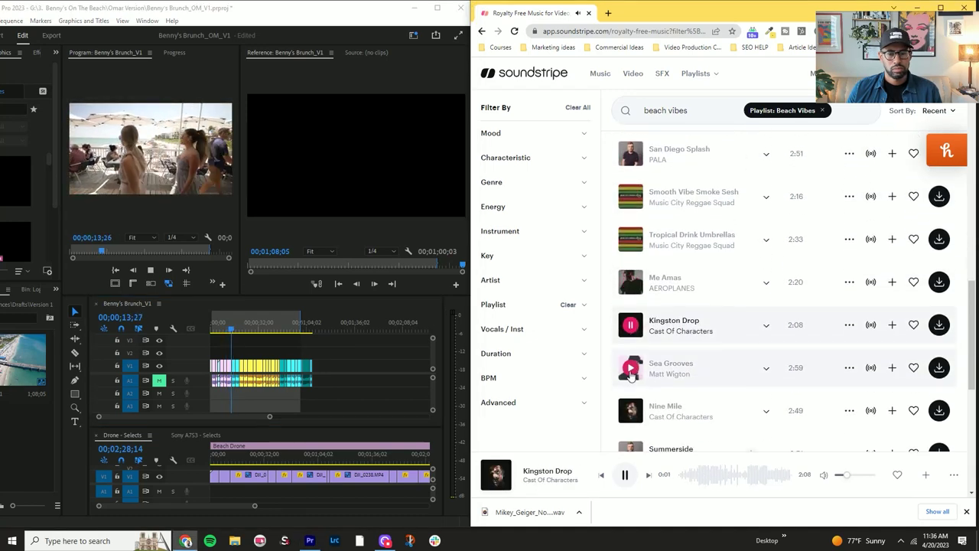
left_click(630, 369)
scroll(631, 374, "down", 1)
left_click(630, 364)
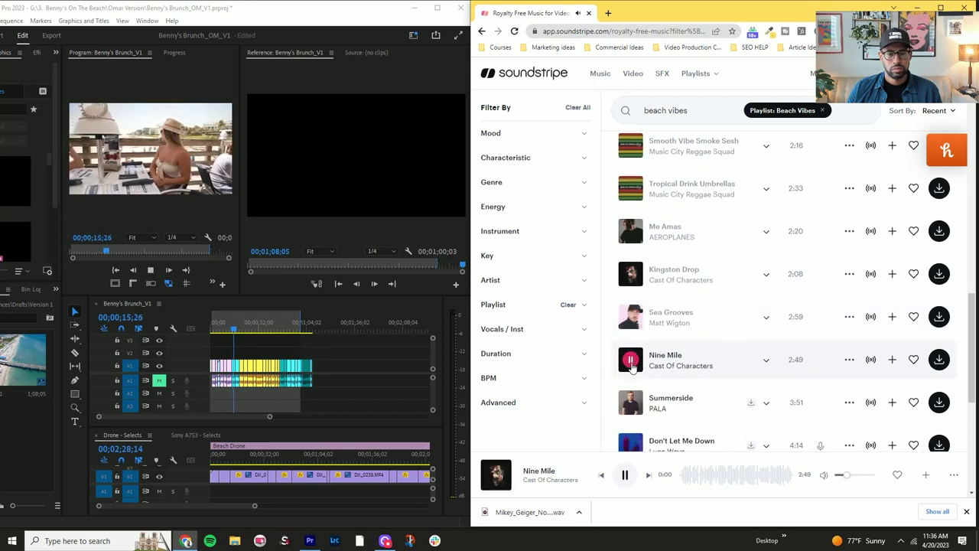
scroll(631, 373, "down", 1)
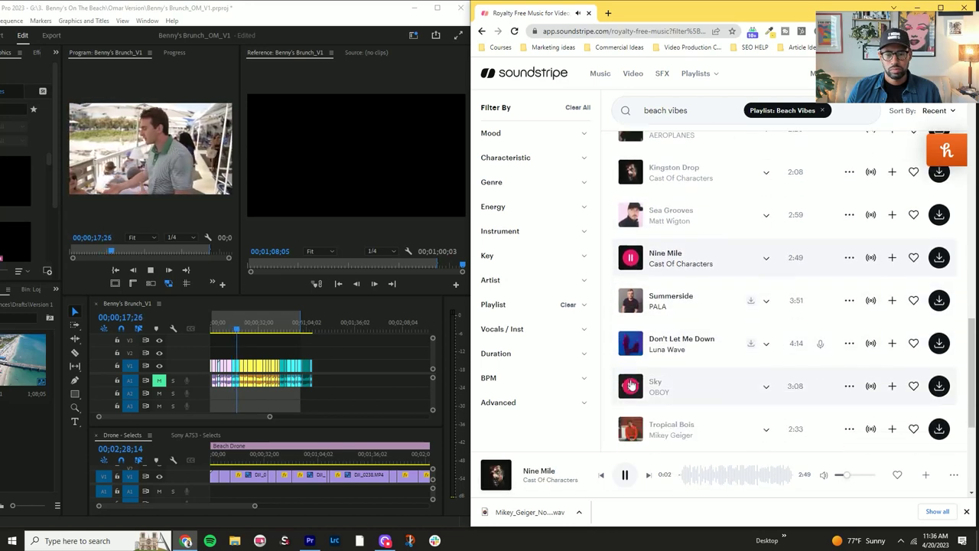
scroll(735, 290, "up", 10)
left_click(821, 111)
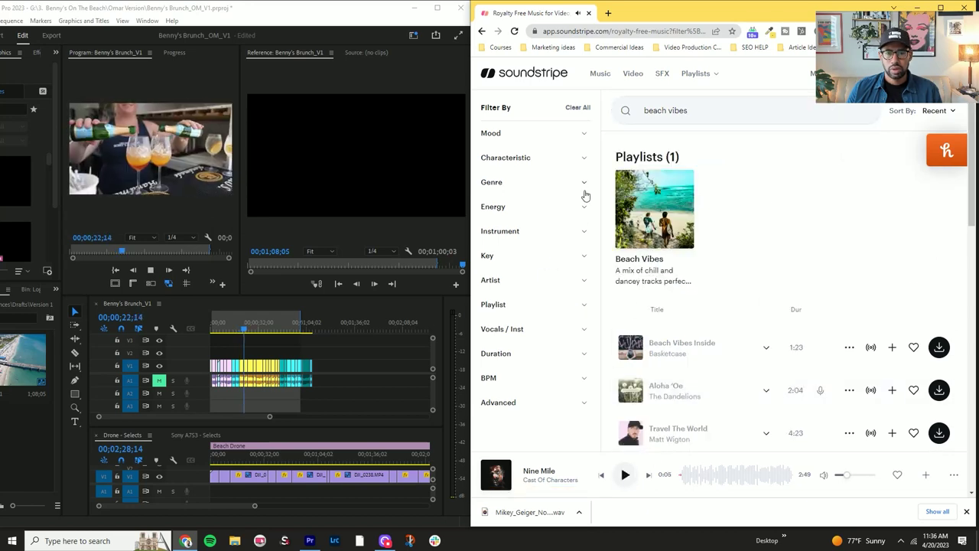
Go to the main Music page and preview Sunrise.
left_click(600, 74)
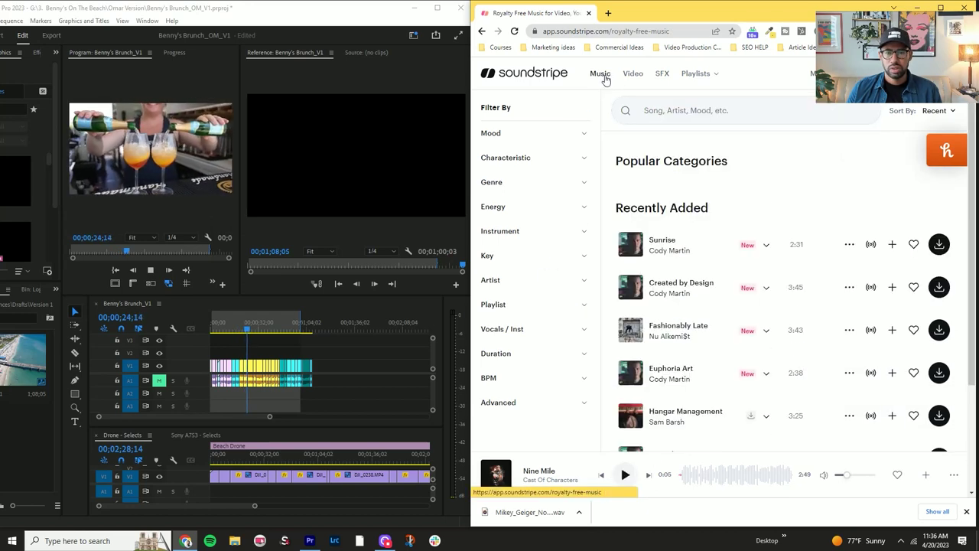
scroll(765, 260, "down", 1)
left_click(630, 302)
scroll(689, 344, "down", 3)
left_click(686, 476)
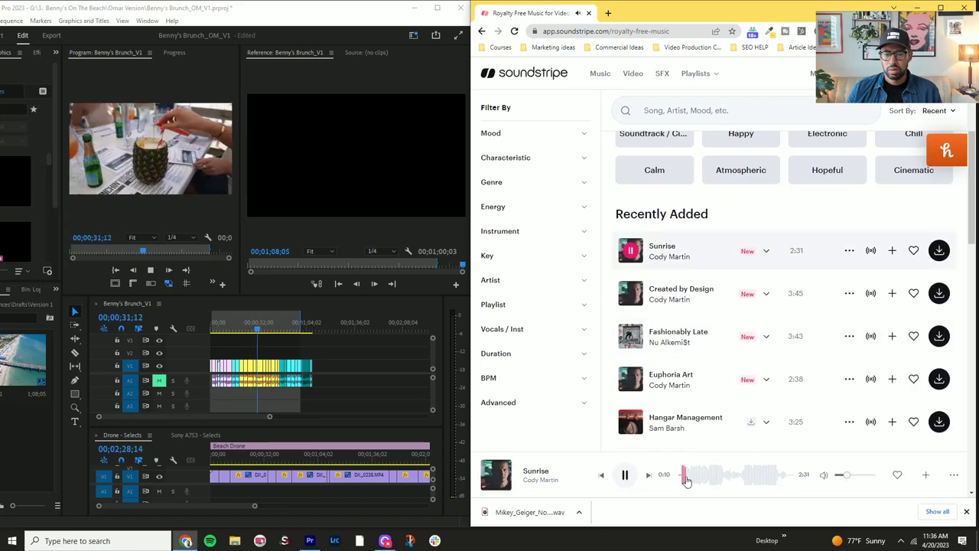
Preview Created by Design, then Fashionably Late against the edit played from the start, and pause.
left_click(629, 295)
scroll(654, 303, "down", 1)
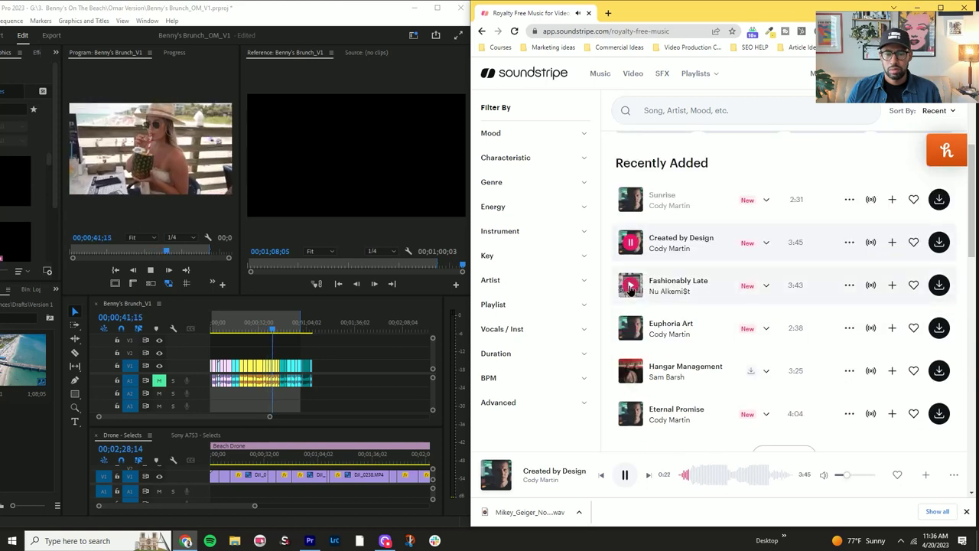
left_click(630, 286)
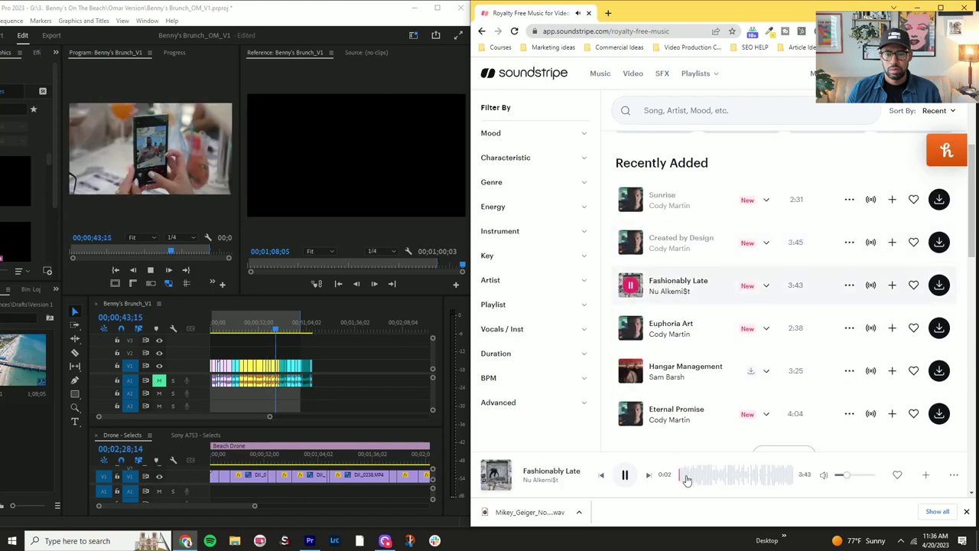
left_click(161, 338)
key("Home")
key("space")
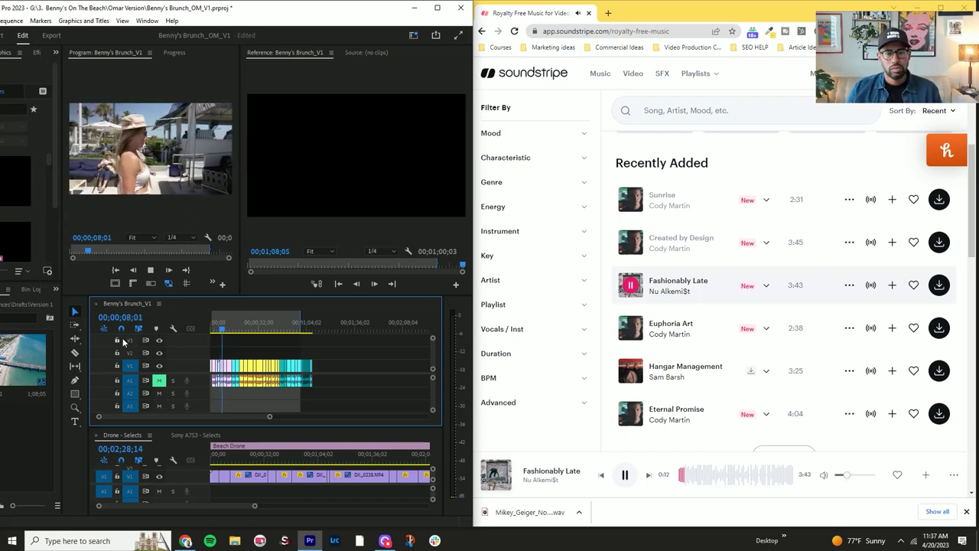
key("space")
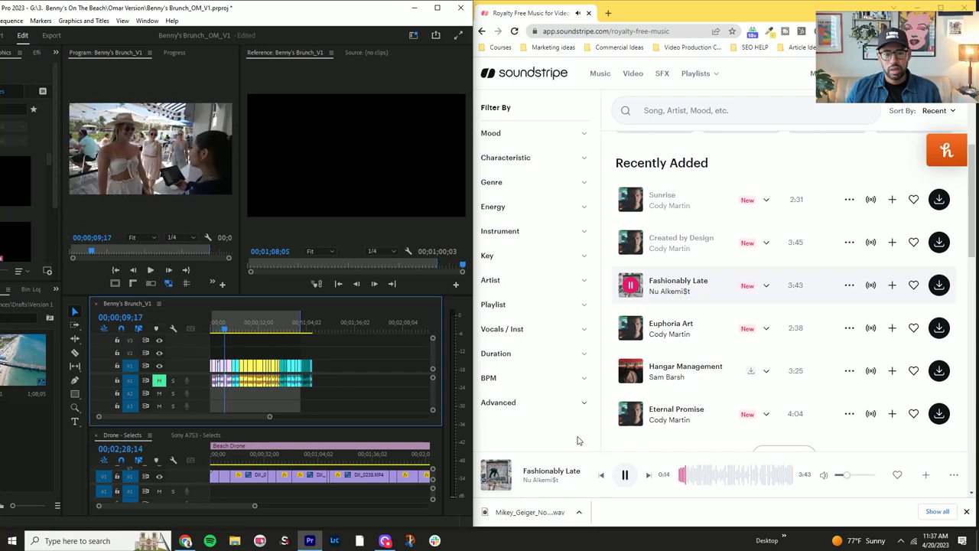
left_click(623, 476)
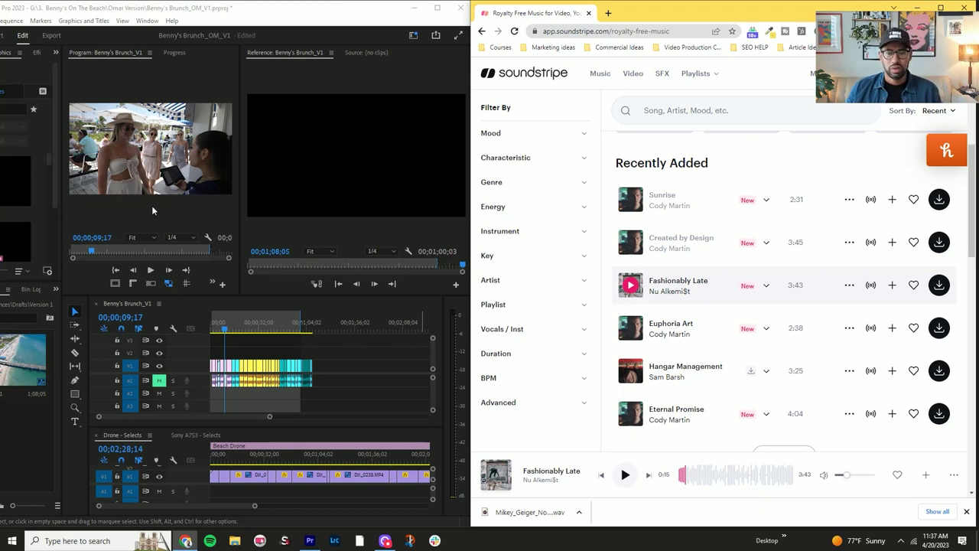
Play Lucky Day from Trending Songs alongside the running Premiere edit.
scroll(632, 331, "down", 3)
left_click(630, 325)
scroll(626, 331, "down", 1)
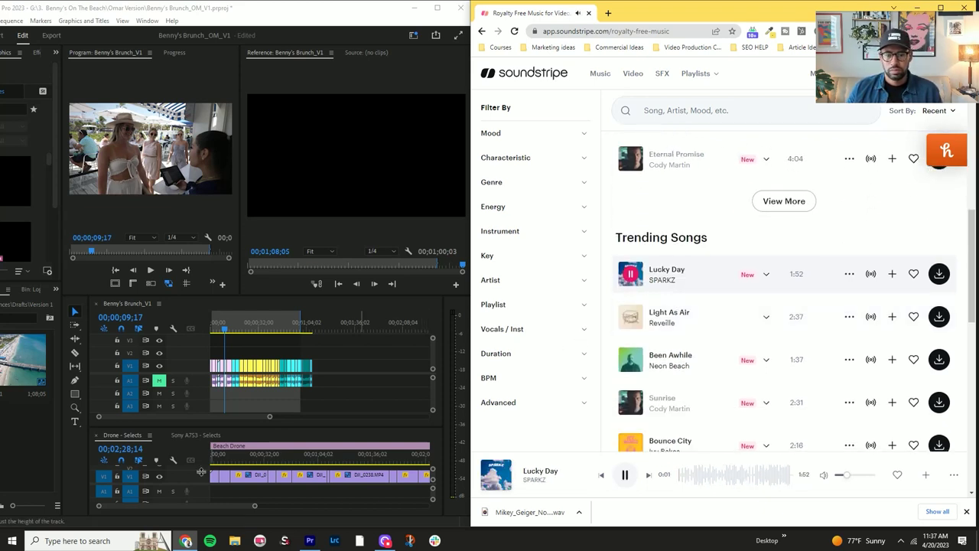
left_click(214, 327)
key("space")
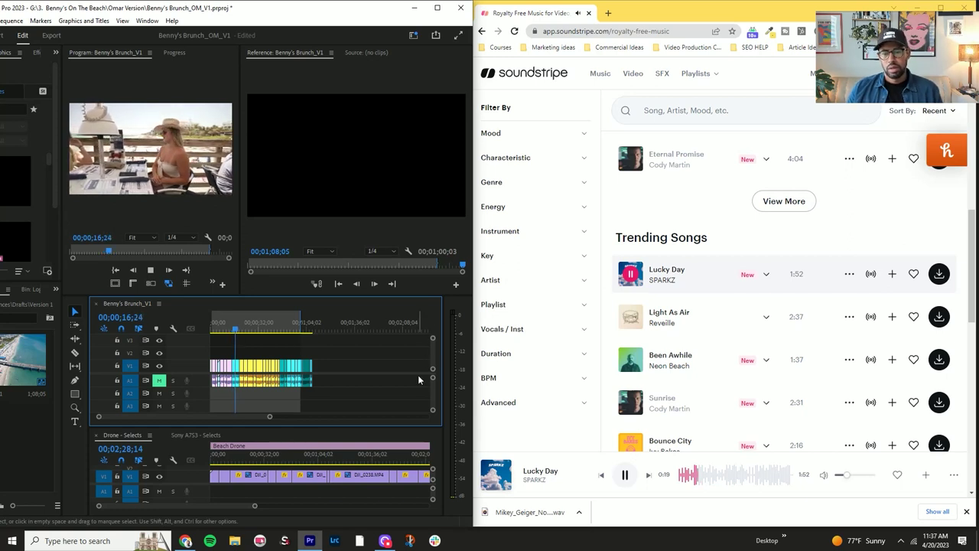
Skip through Lucky Day to about 0:45, 0:56 and 1:11, then preview Light As Air and Been Awhile.
left_click(626, 476)
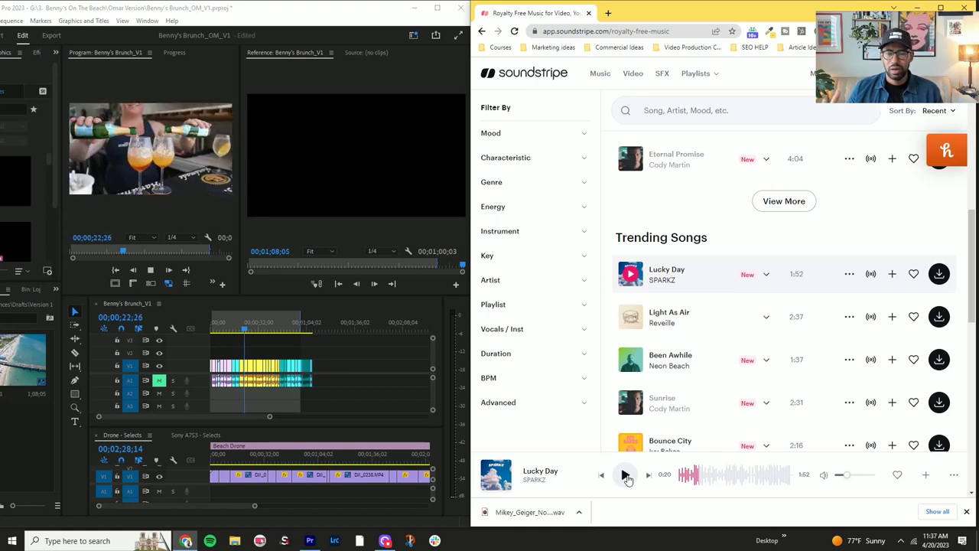
left_click(626, 476)
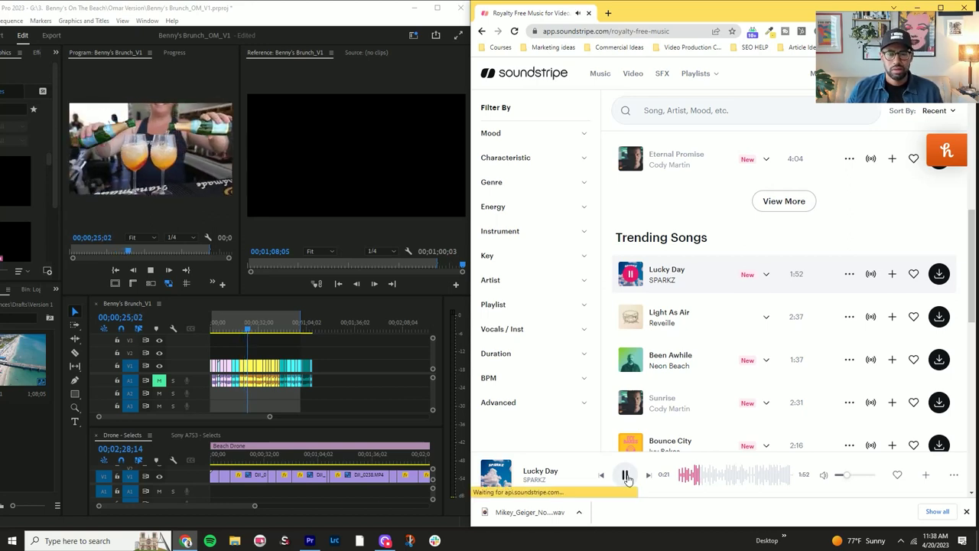
left_click(721, 479)
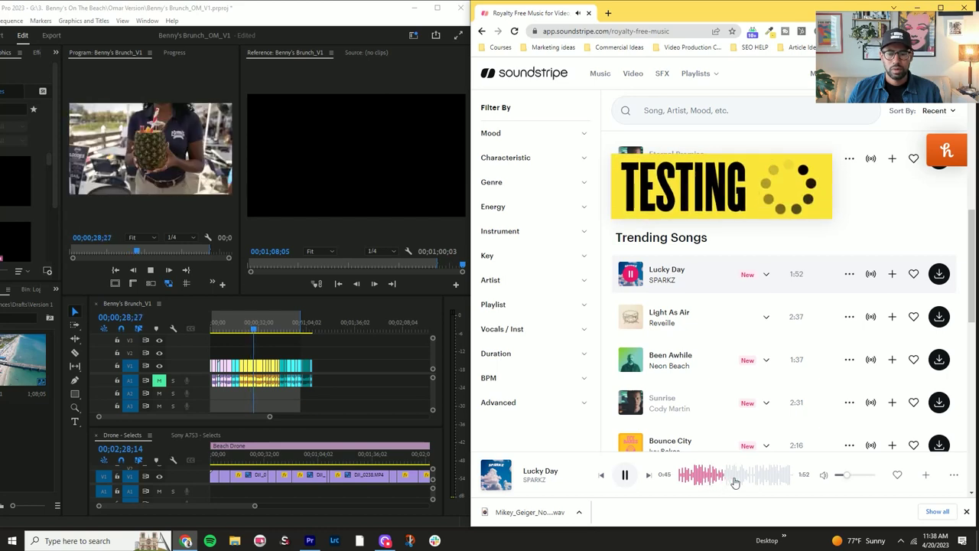
left_click(736, 479)
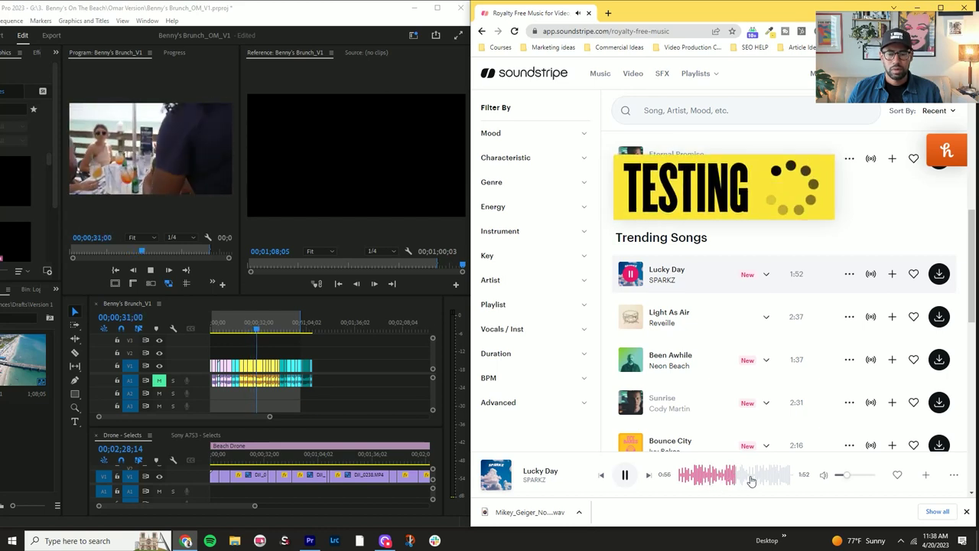
left_click(752, 481)
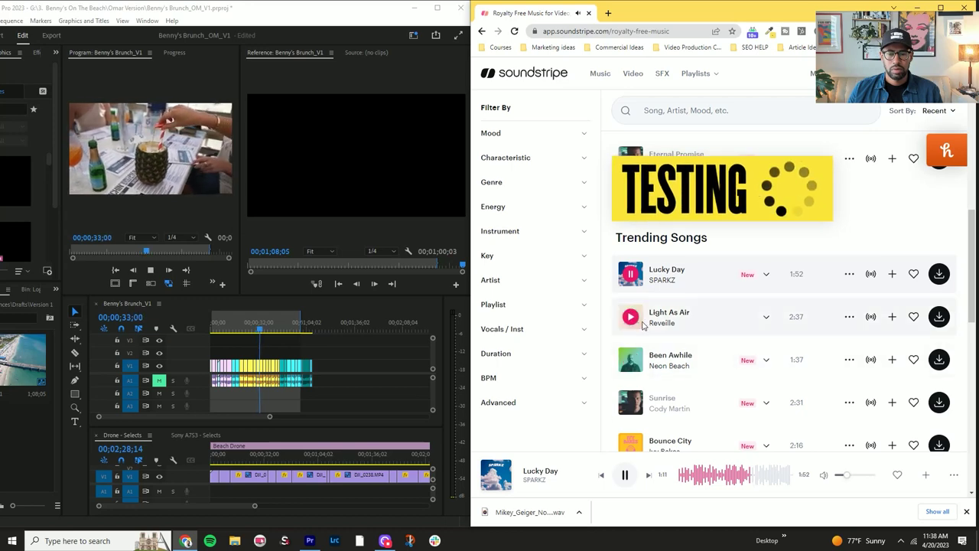
left_click(631, 317)
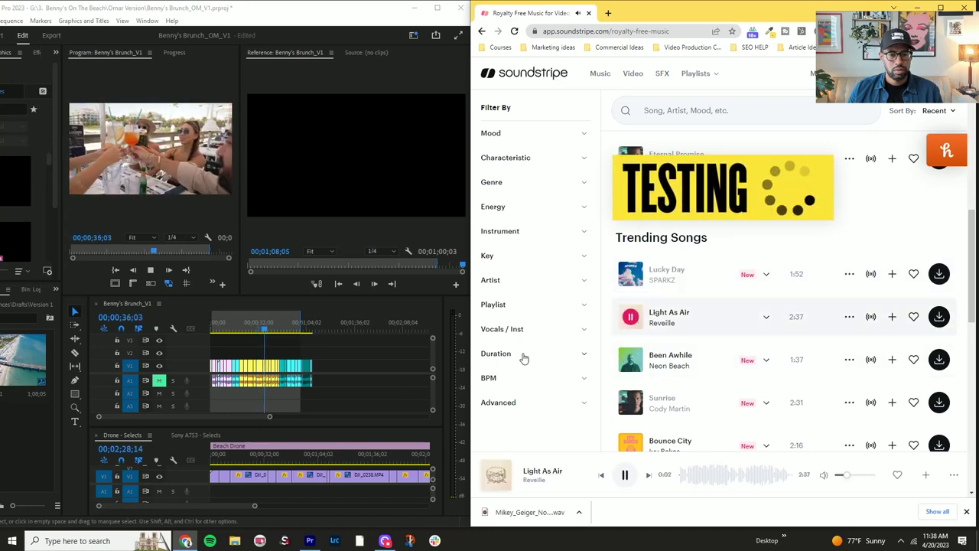
left_click(631, 360)
Replay the edit from the start with Been Awhile, pause it, and bring up its Download Song dialog.
scroll(688, 321, "down", 1)
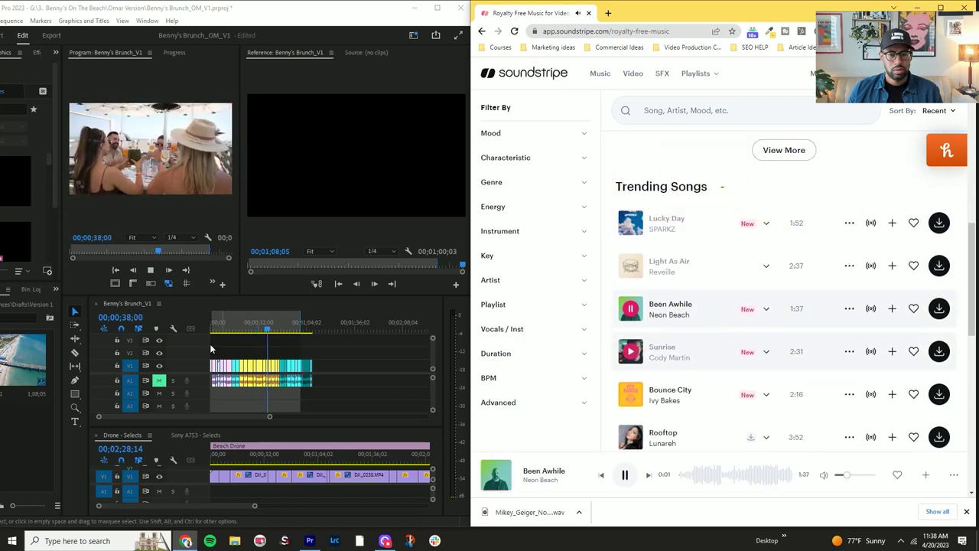
left_click_drag(270, 329, 151, 336)
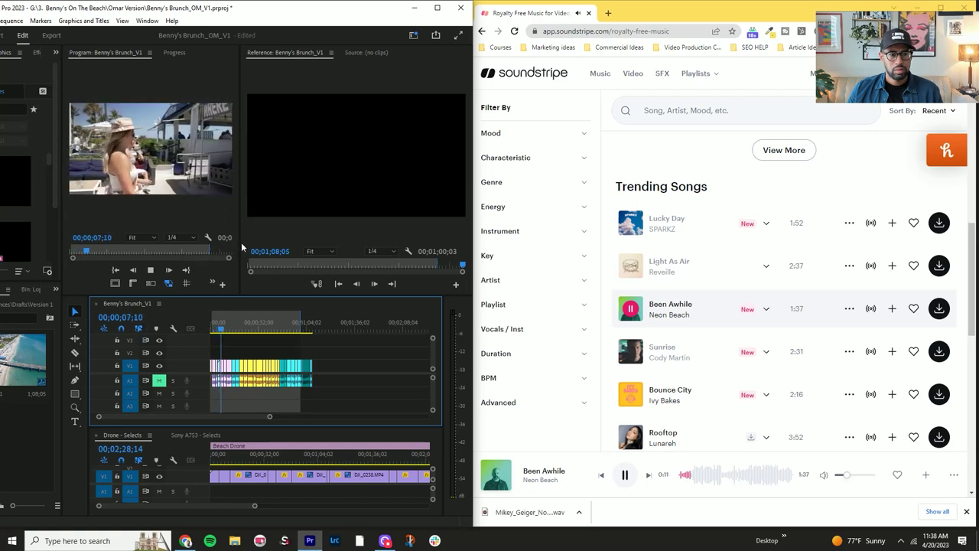
left_click_drag(240, 241, 329, 241)
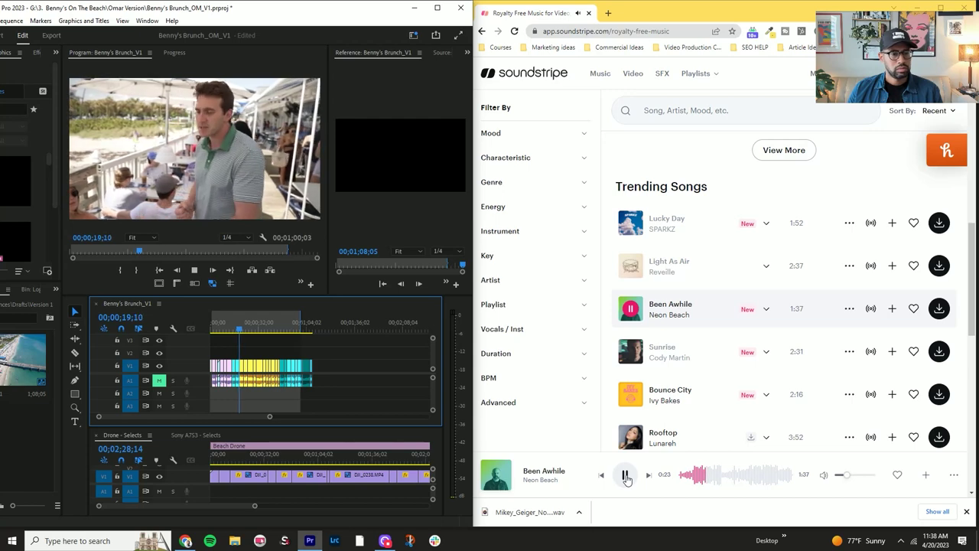
left_click(625, 475)
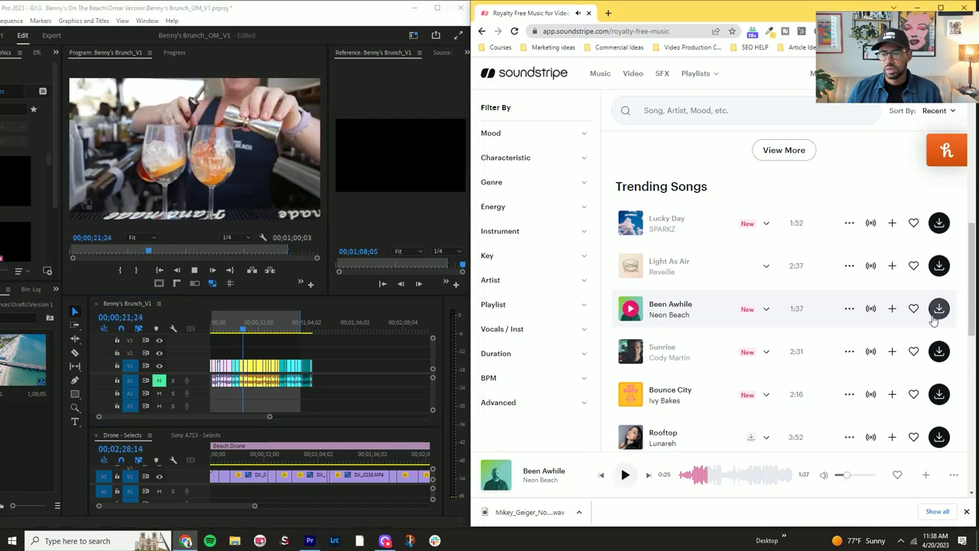
left_click(156, 256)
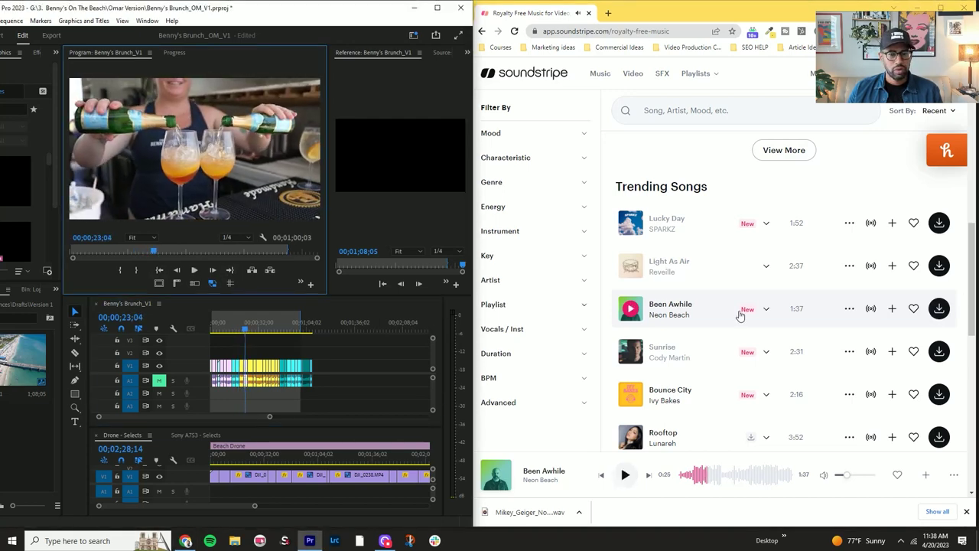
left_click(939, 308)
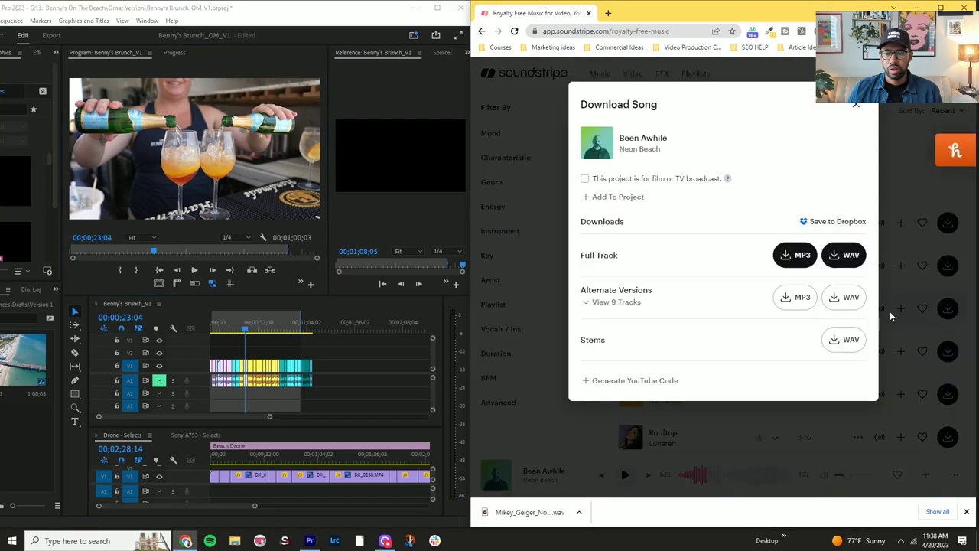
Save Been Awhile's full-track WAV into Assets\Music and close the download options.
left_click(853, 262)
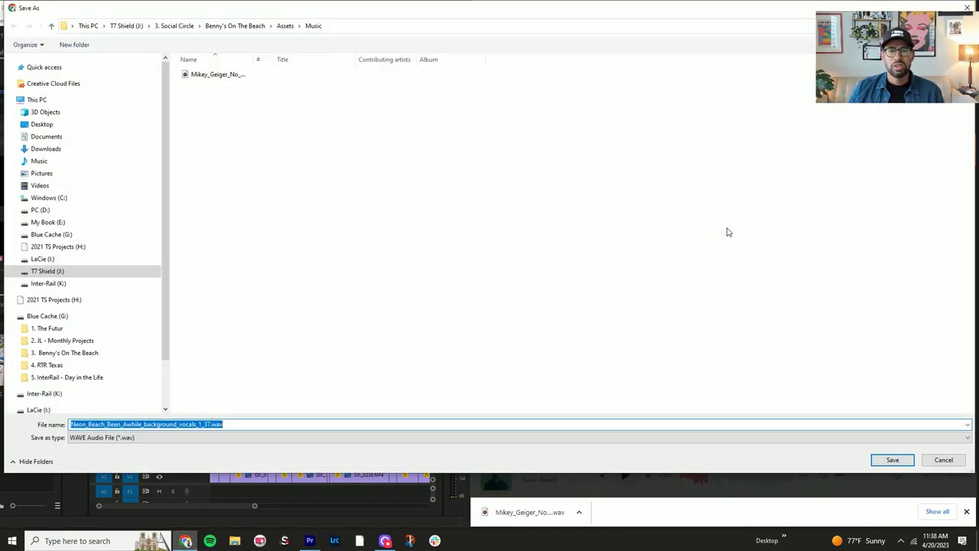
left_click(882, 458)
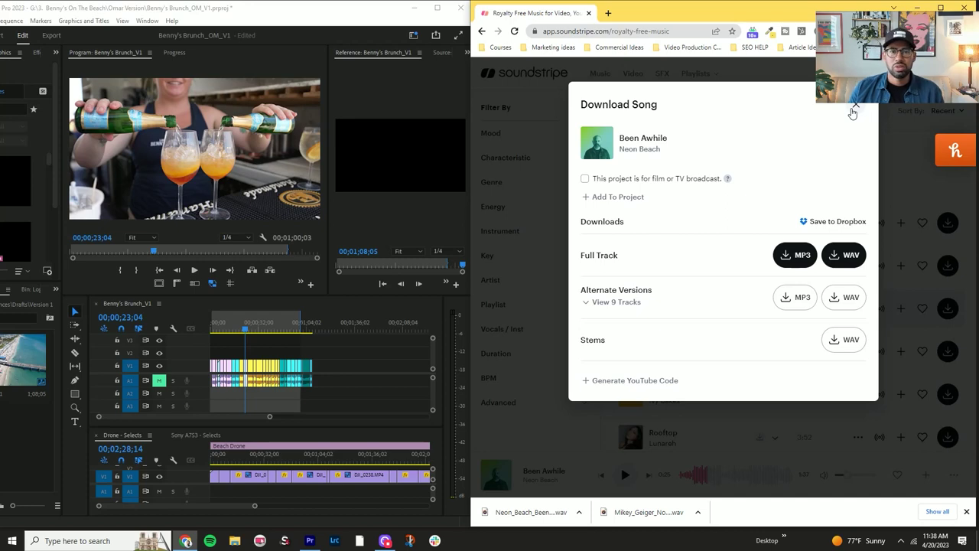
left_click(853, 111)
Preview Sunrise and Bounce City, then play the edit from the start with Bounce City underneath.
left_click(631, 352)
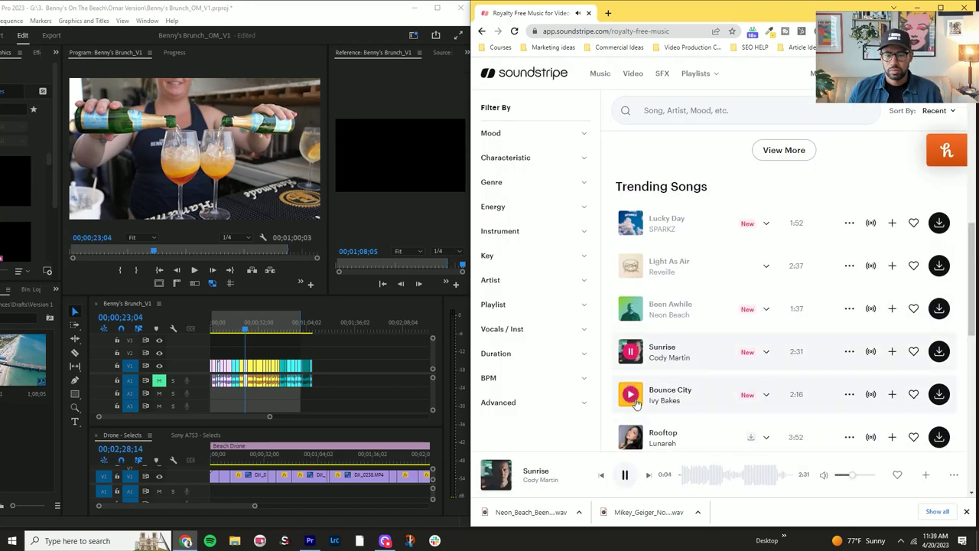
left_click(632, 398)
scroll(630, 398, "down", 1)
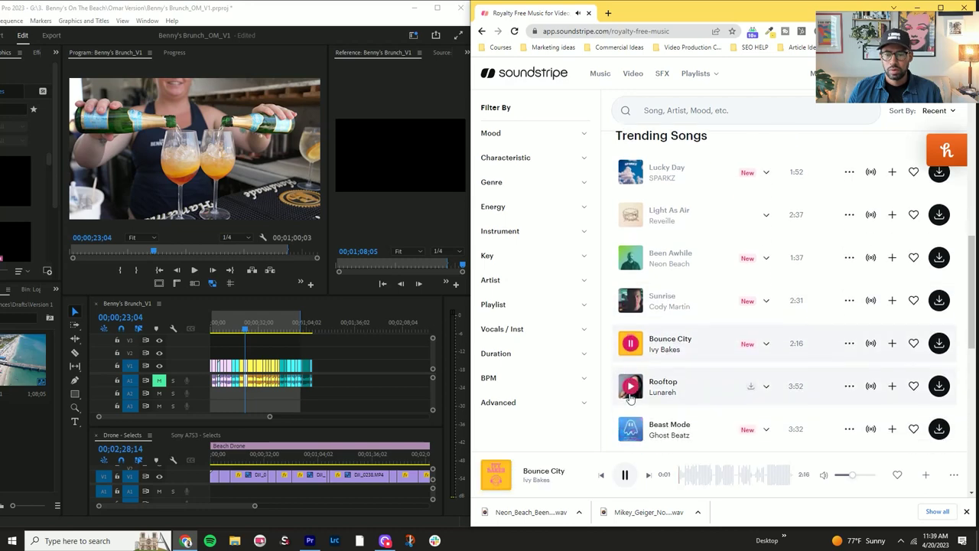
left_click(168, 336)
key("Home")
key("space")
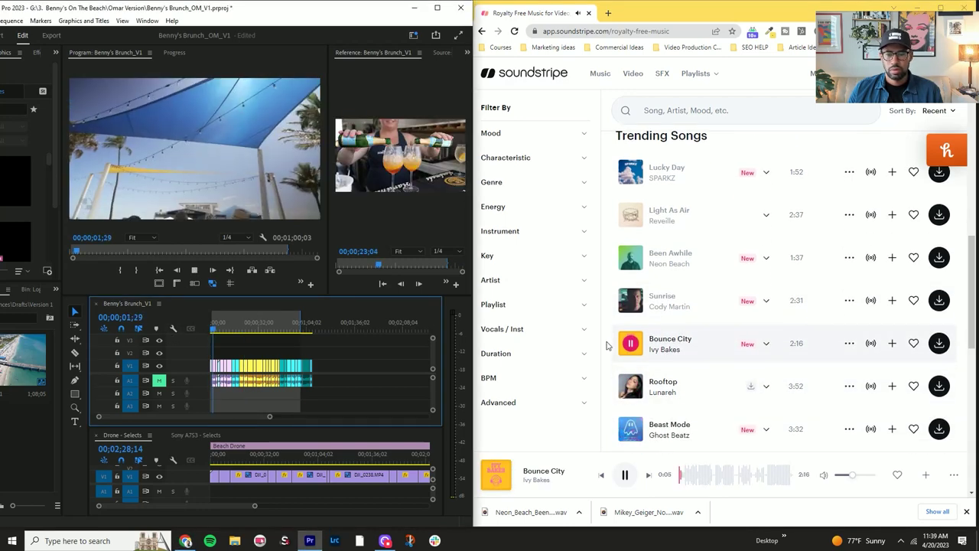
Audition Rooftop, Beast Mode, Fresh Air, East Ave. and I Got That WOW.
left_click(634, 389)
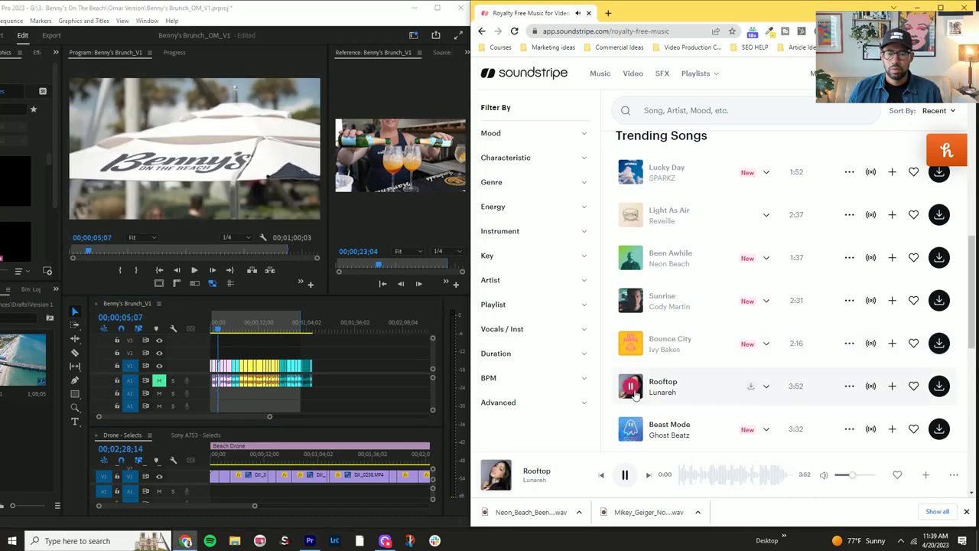
left_click(631, 425)
scroll(630, 391, "down", 1)
left_click(629, 371)
scroll(631, 374, "down", 1)
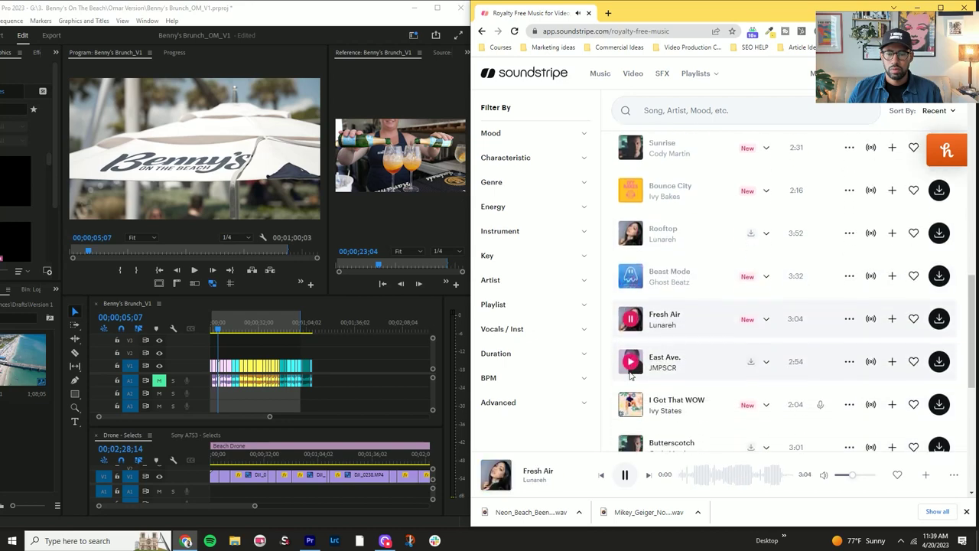
left_click(632, 366)
scroll(632, 366, "down", 1)
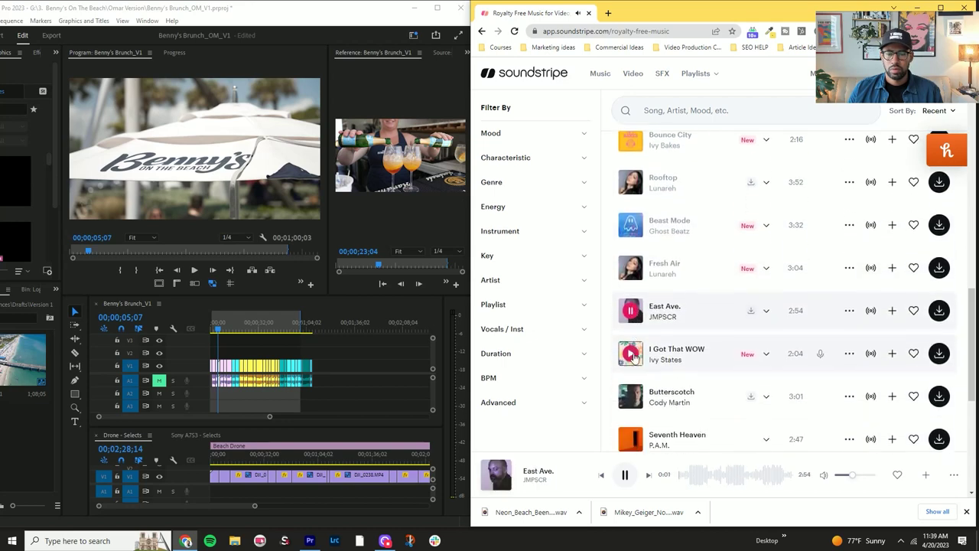
left_click(634, 356)
Audition Butterscotch, Seventh Heaven, Euphoric Eternity, Doc Brown, Dorset Summer, then Chasing Horizons.
scroll(637, 350, "down", 1)
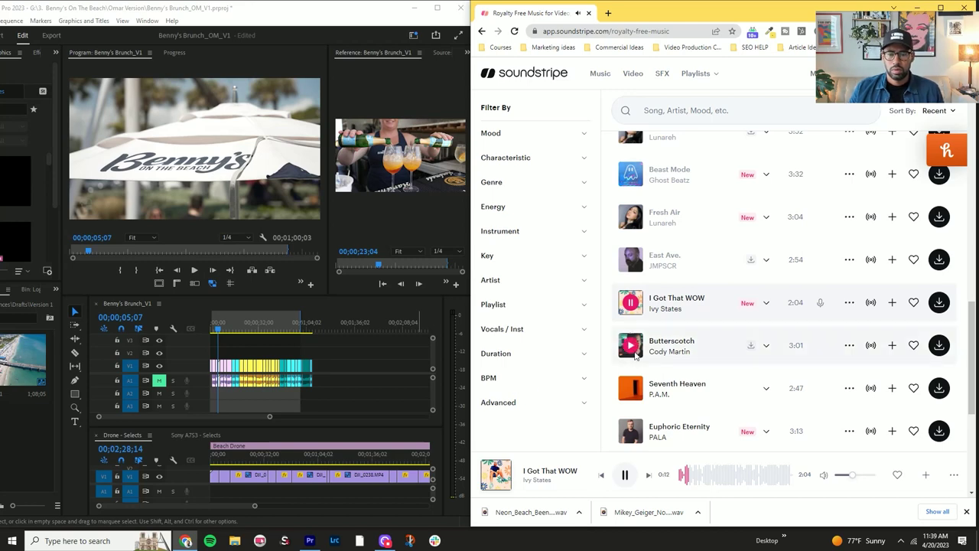
left_click(631, 345)
scroll(631, 345, "down", 1)
left_click(629, 338)
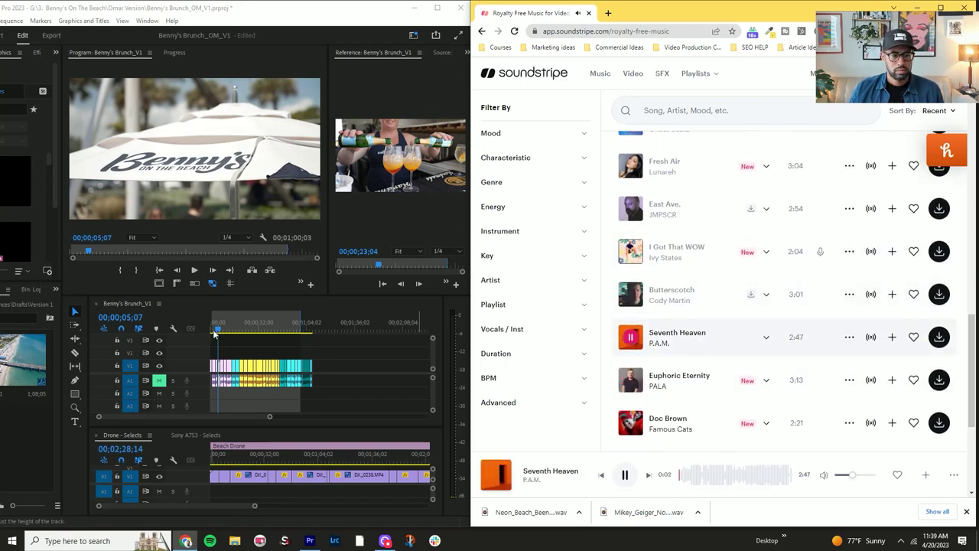
left_click(632, 380)
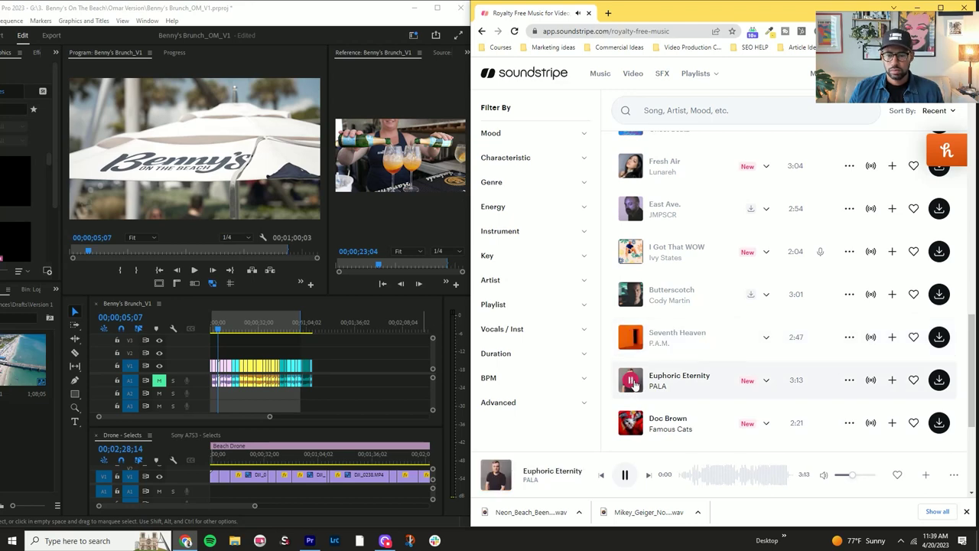
scroll(632, 382, "down", 1)
left_click(628, 375)
scroll(628, 377, "down", 2)
left_click(630, 348)
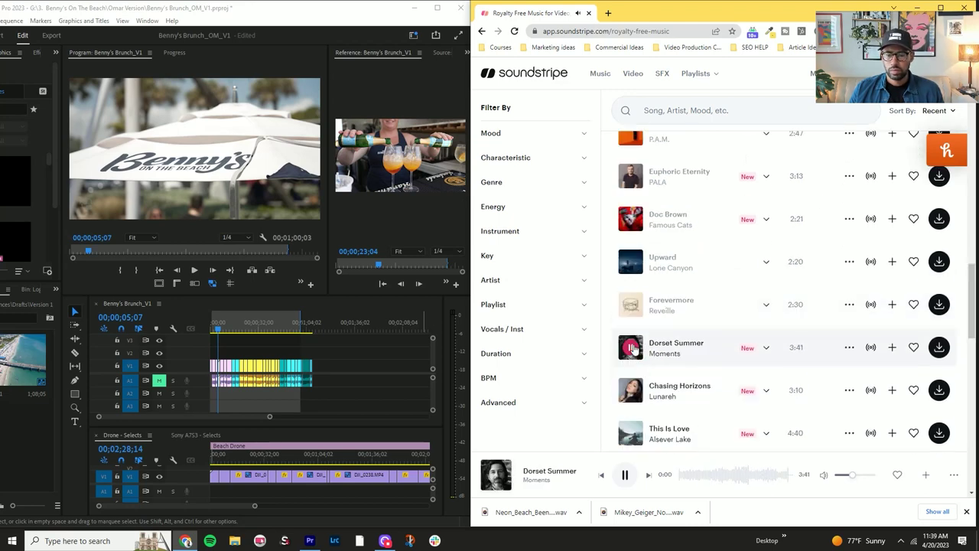
left_click(631, 389)
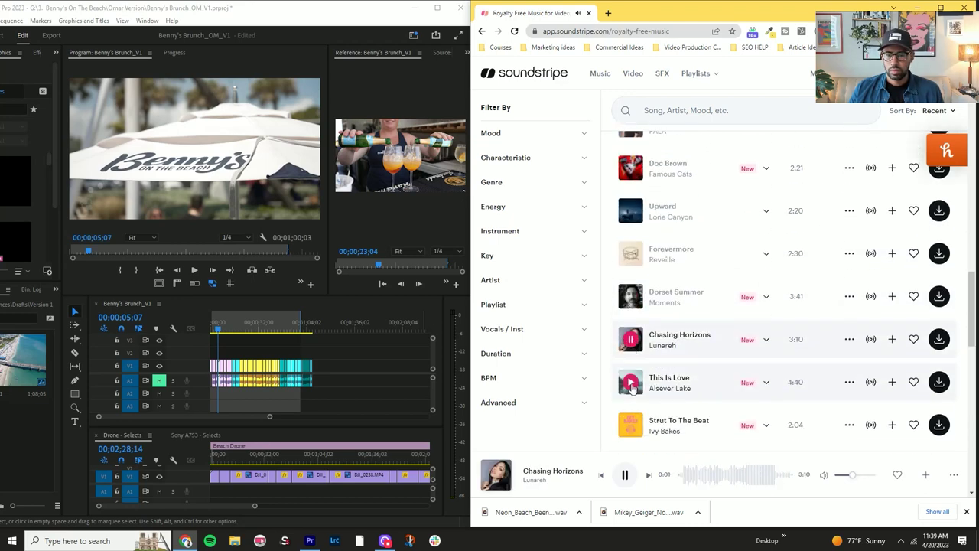